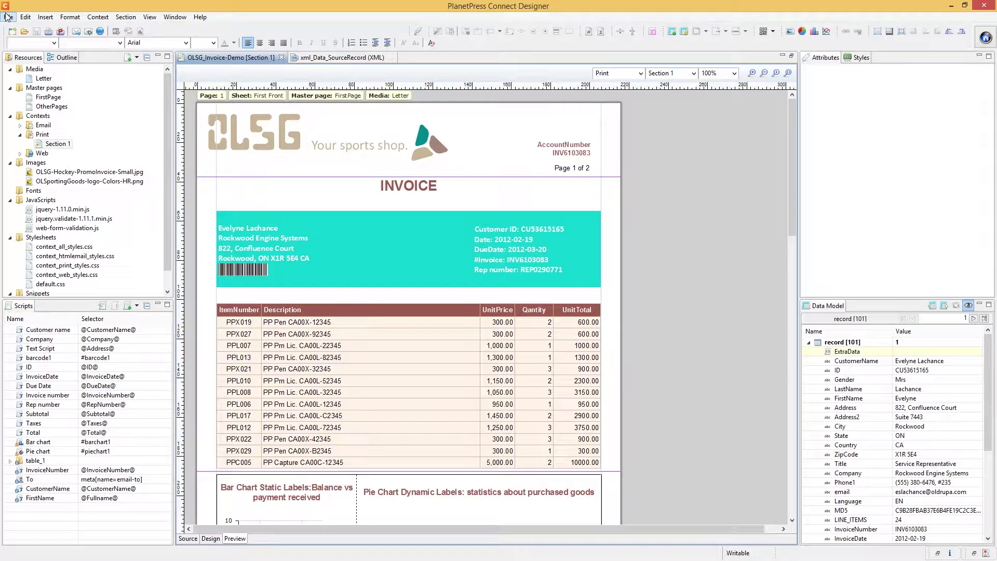
# - Start a new output creation preset using the demo job creation configuration and continue to the print options
pyautogui.click(7, 16)
pyautogui.moveTo(39, 203)
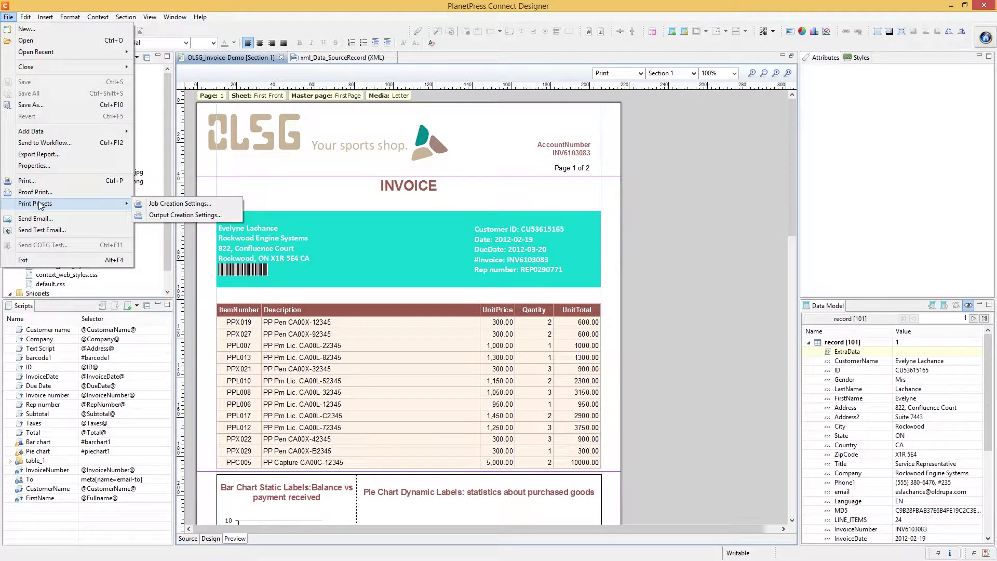
pyautogui.click(194, 216)
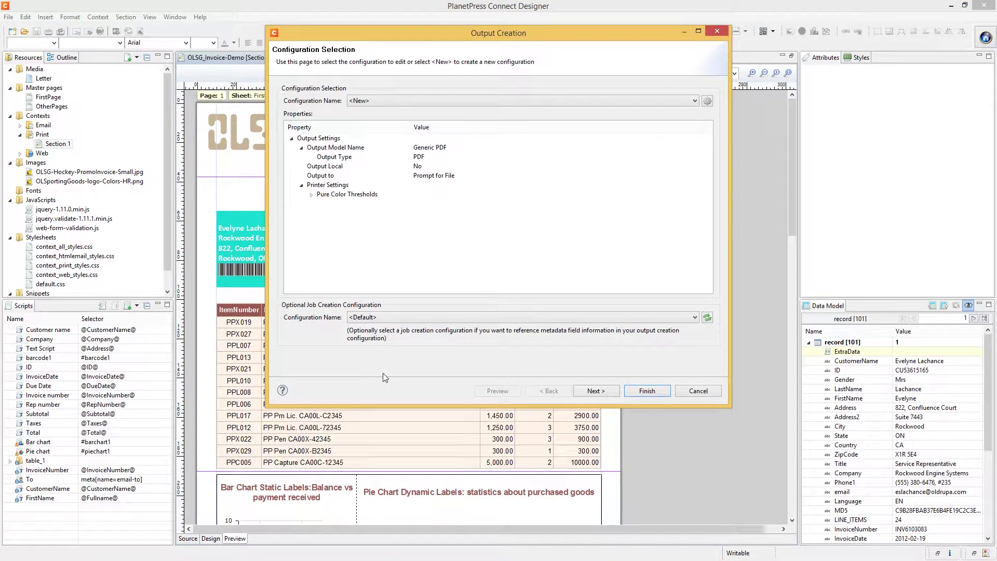
pyautogui.click(391, 100)
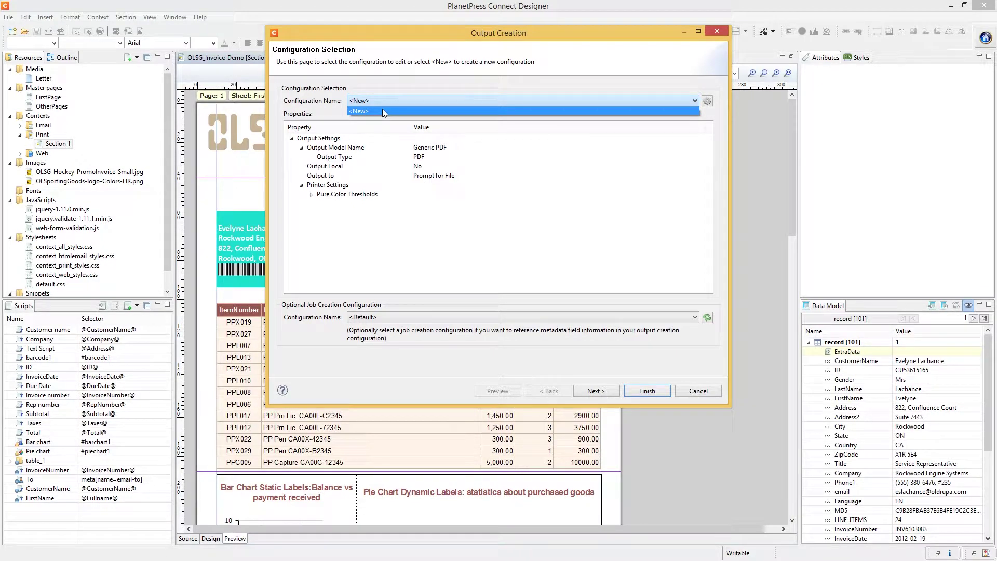
pyautogui.click(417, 226)
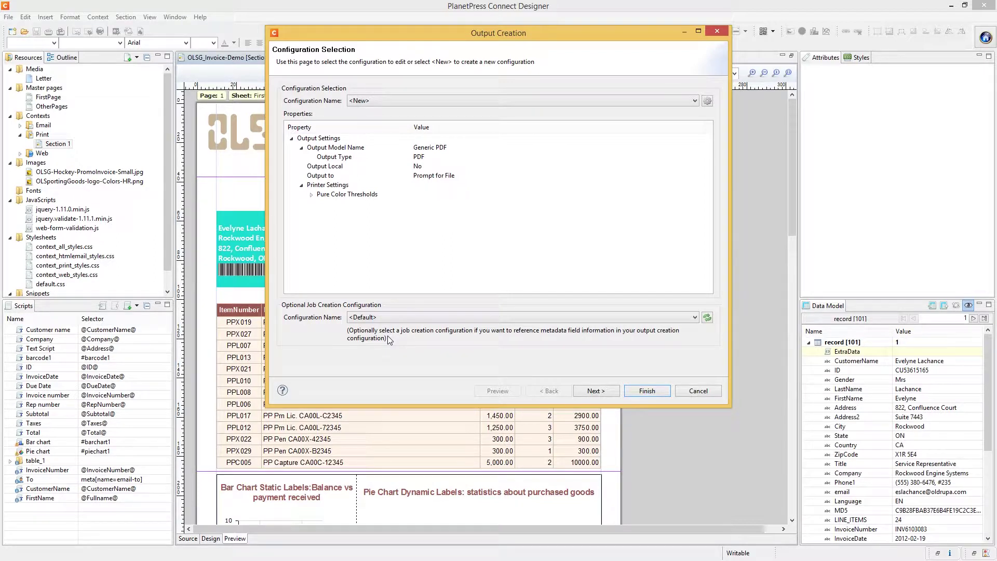
pyautogui.click(390, 316)
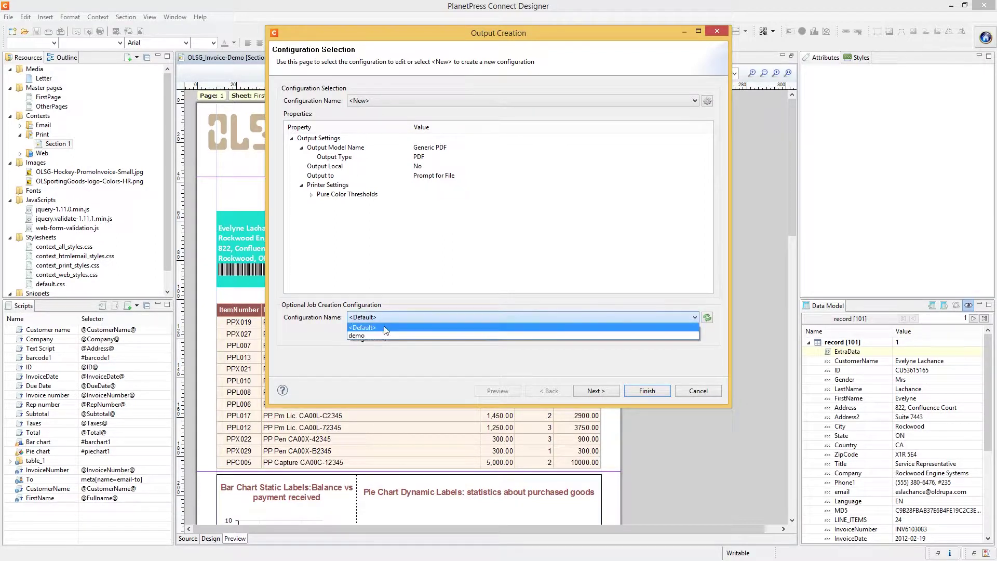
pyautogui.click(384, 325)
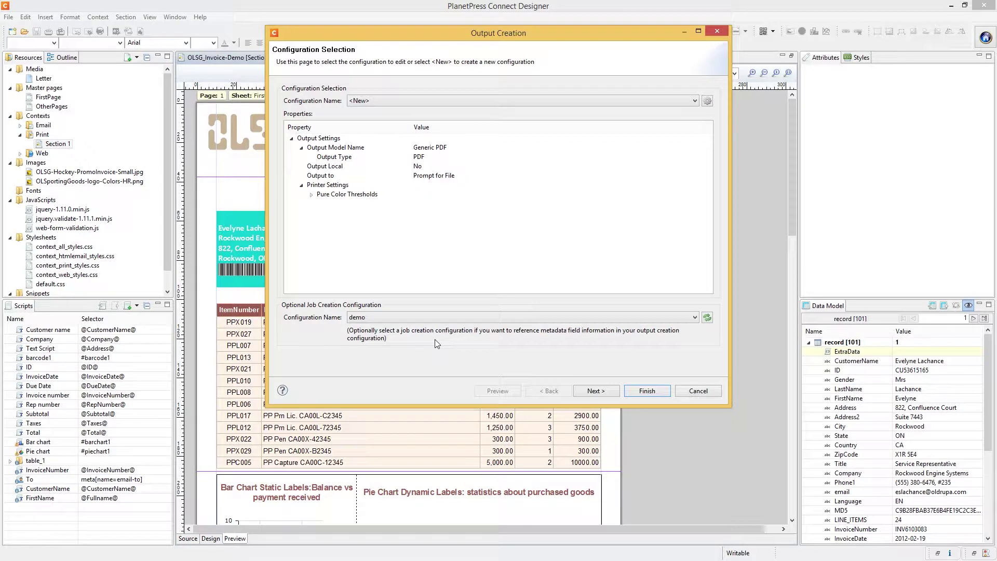
pyautogui.click(594, 395)
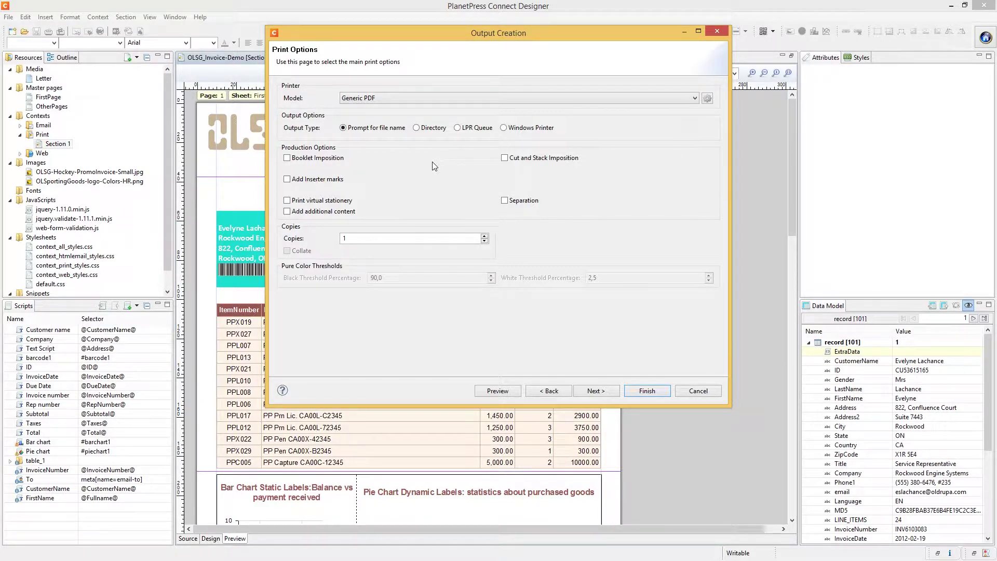
# - Check the printer models on offer and add Generic PCL to the available printers
pyautogui.click(587, 98)
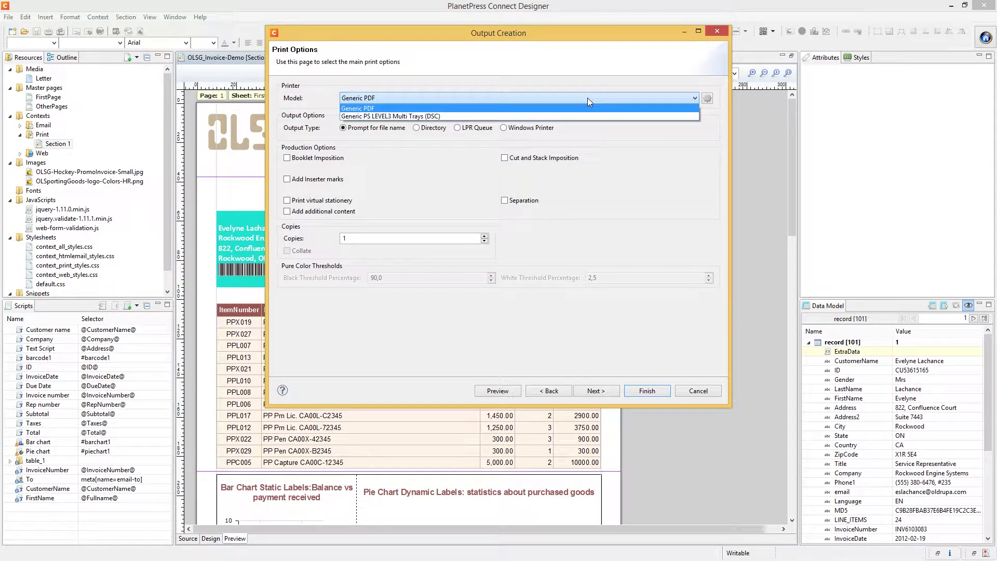
pyautogui.click(580, 95)
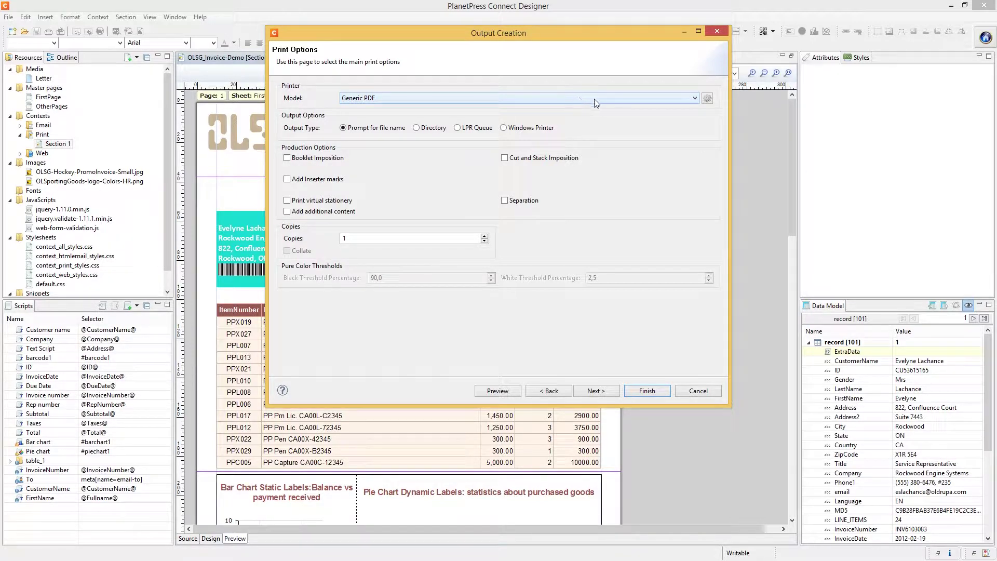
pyautogui.click(594, 102)
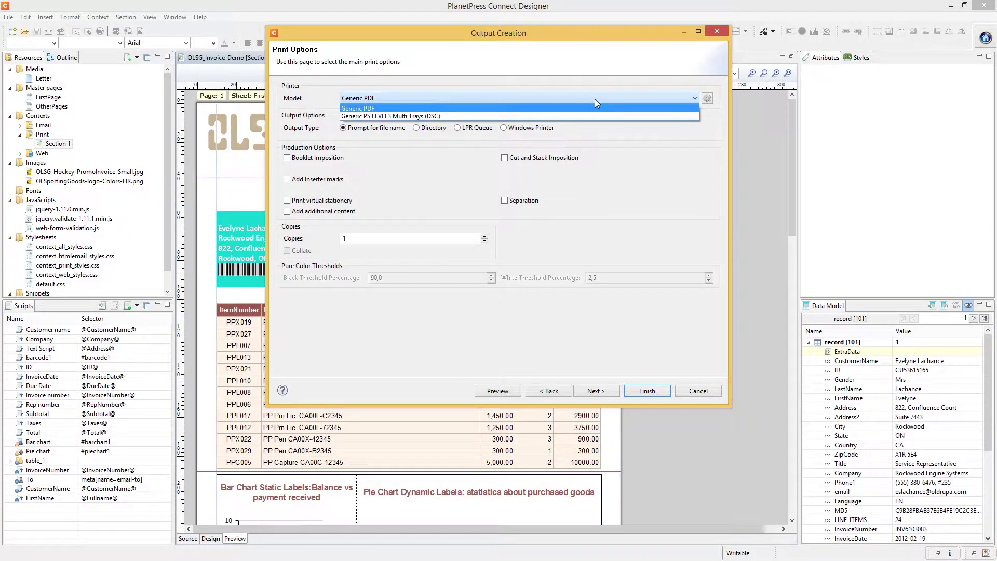
pyautogui.click(466, 70)
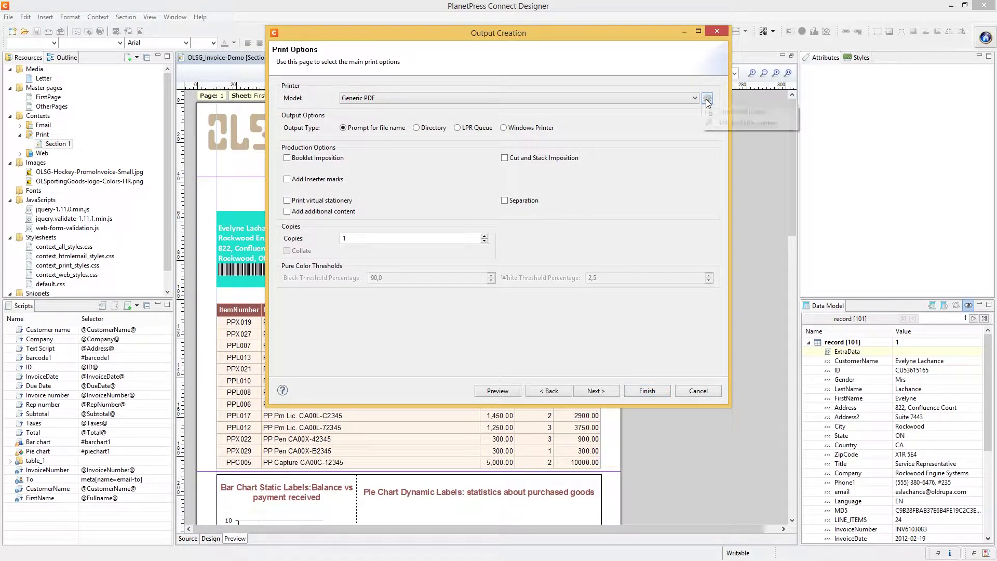
pyautogui.click(706, 98)
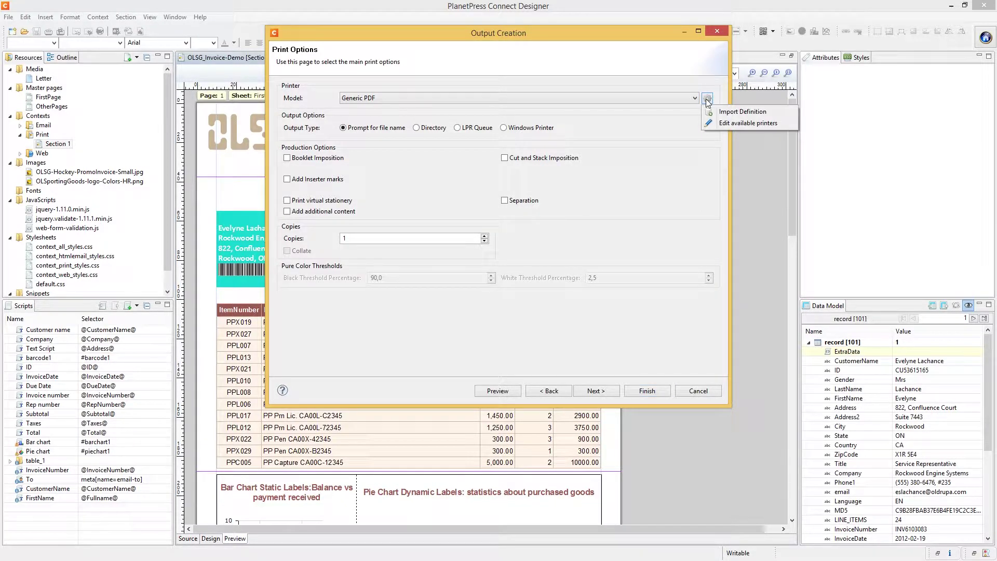
pyautogui.click(728, 123)
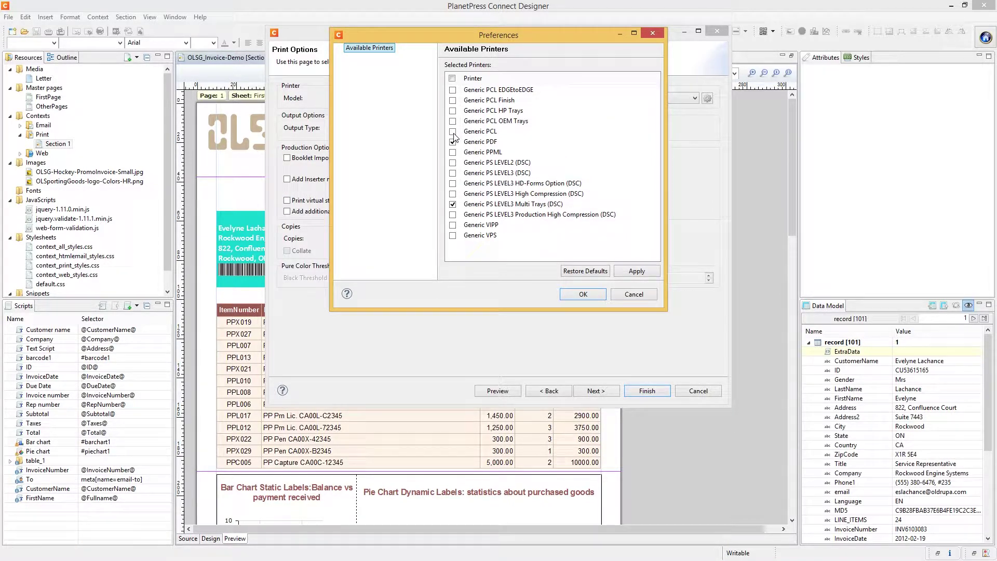
pyautogui.click(583, 293)
# - Try Generic PCL as the printer model and return to Generic PDF
pyautogui.click(387, 98)
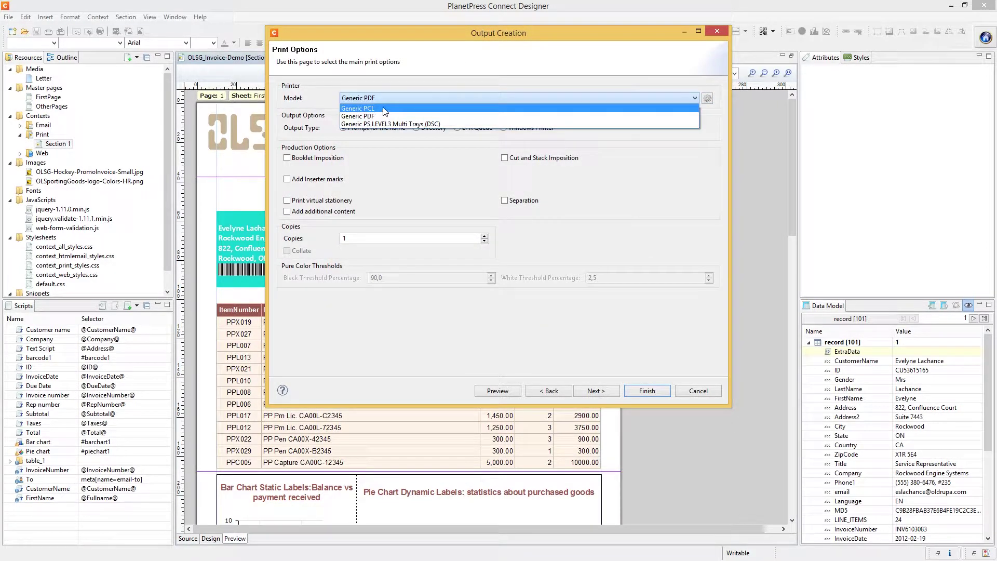
pyautogui.click(384, 111)
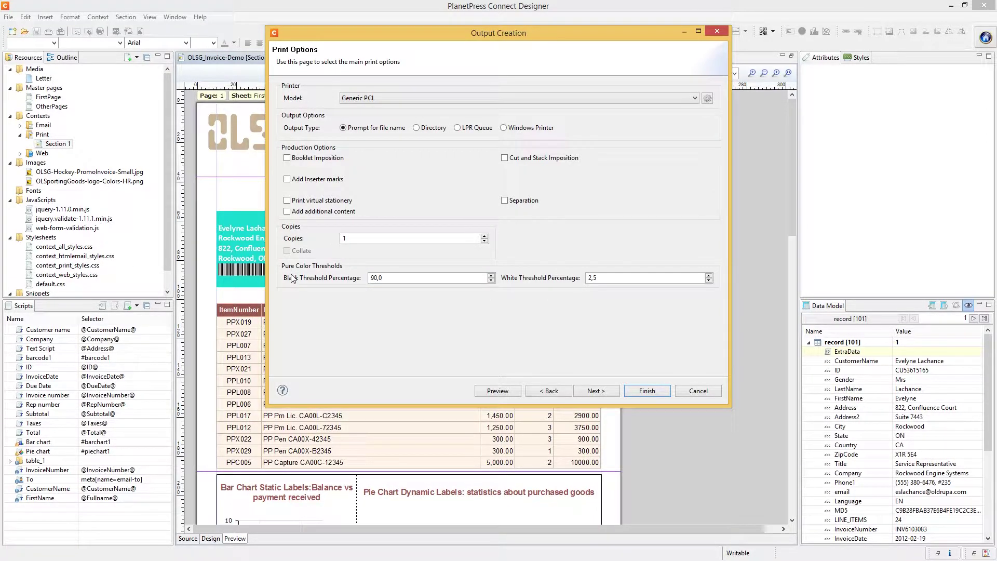
pyautogui.click(393, 102)
pyautogui.click(393, 113)
# - Download the C901 (Fiery E82 PS) printer definition from Objectif Lune's web Resource Center and import Pro_C901-C901S_E-82_PS_US_SR5000.OL-printerdef
pyautogui.click(707, 99)
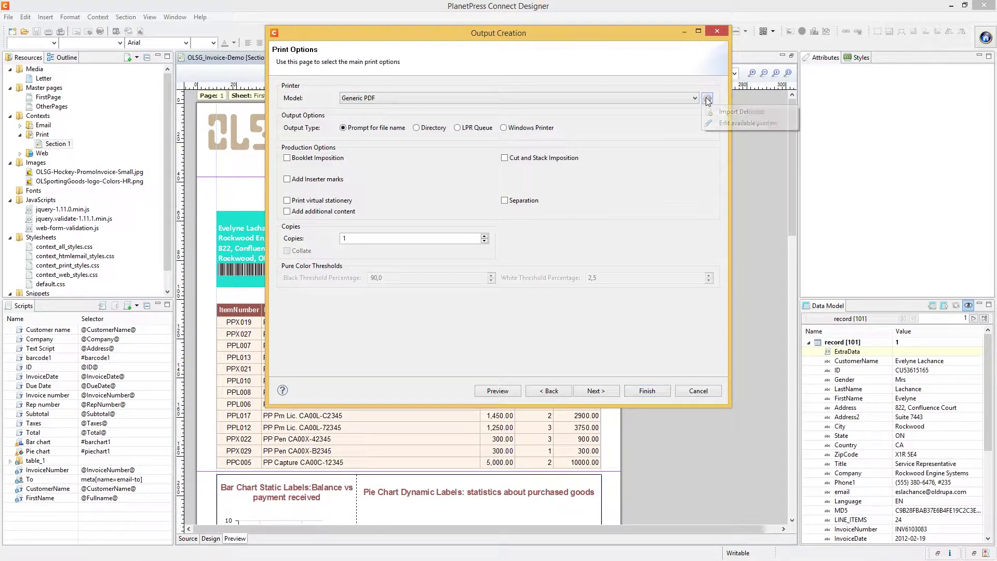
pyautogui.click(720, 112)
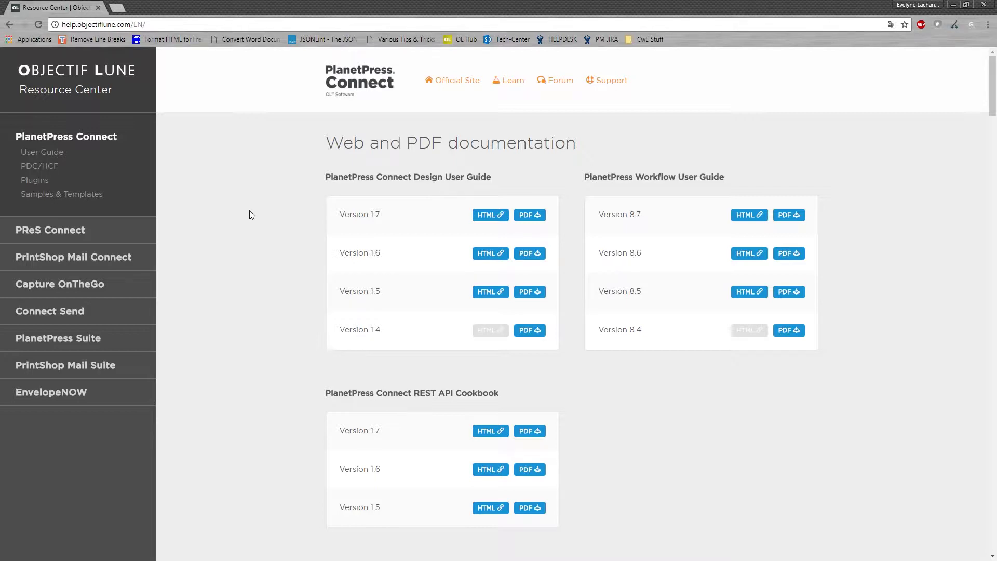
pyautogui.click(32, 169)
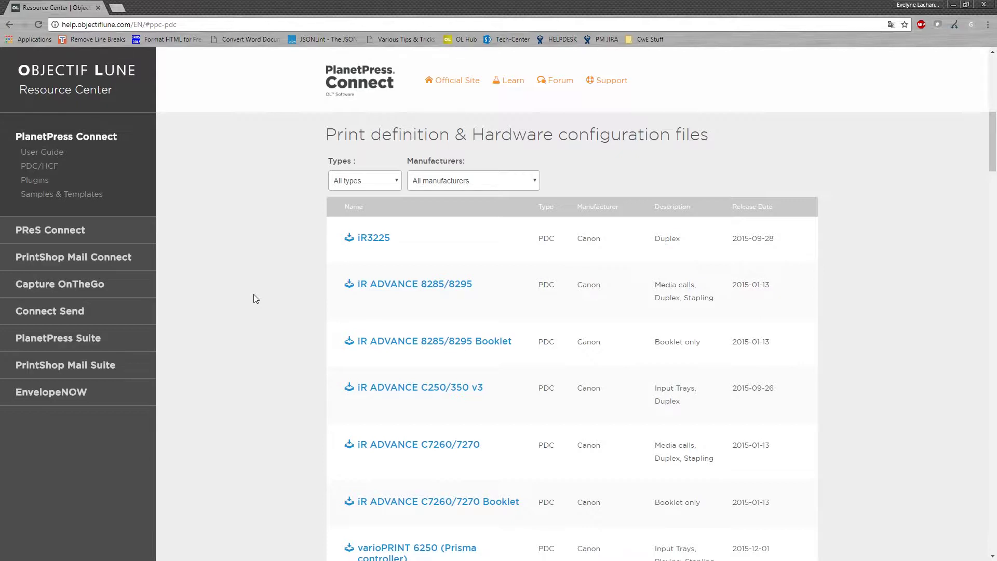
pyautogui.scroll(-4, 255, 299)
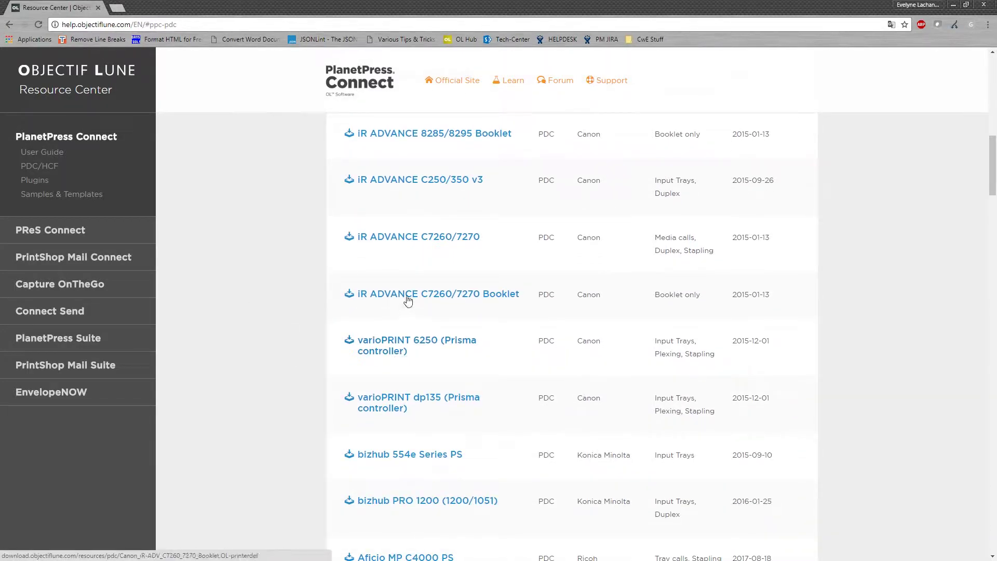
pyautogui.scroll(-9, 407, 291)
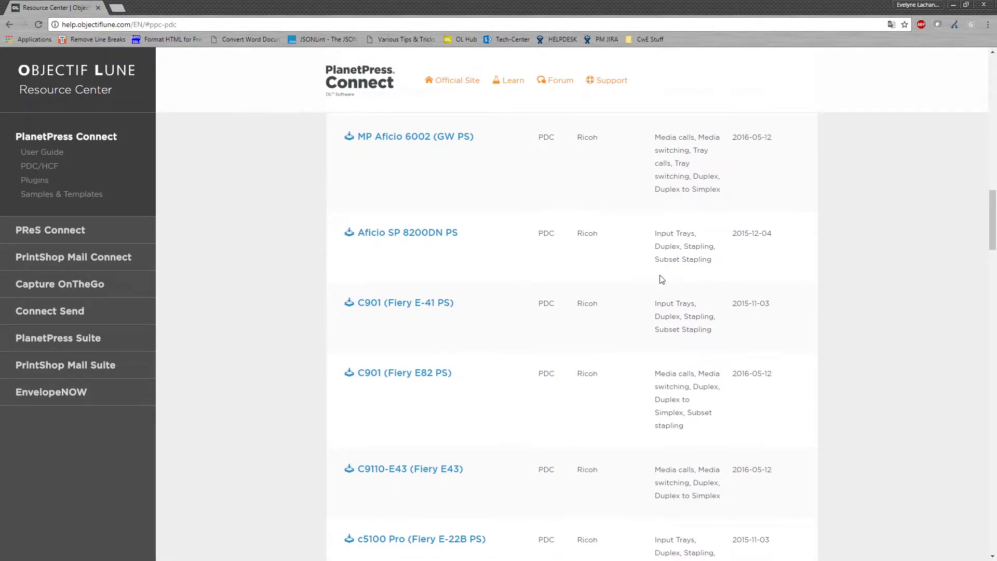
pyautogui.scroll(-2, 661, 279)
pyautogui.click(394, 276)
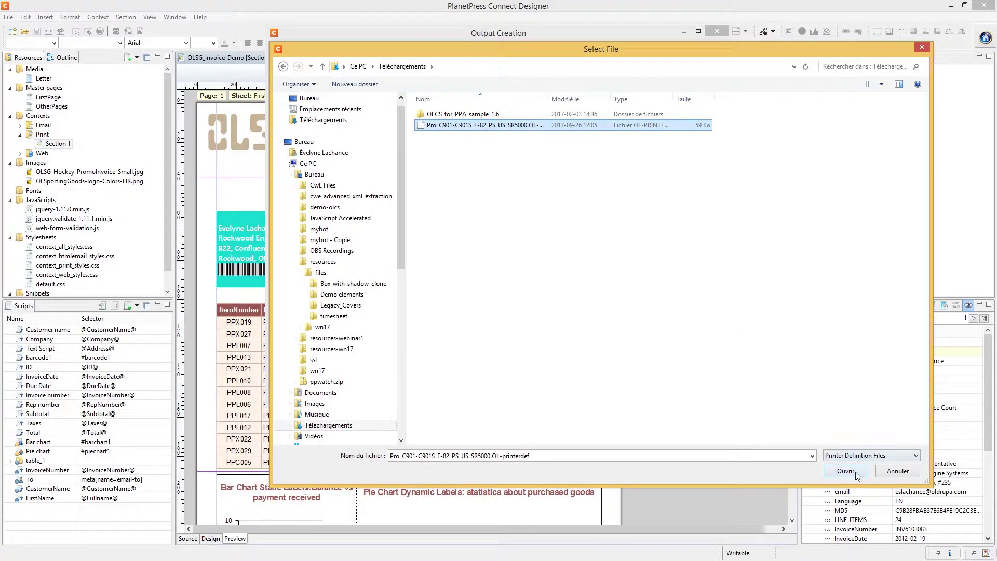
pyautogui.click(856, 474)
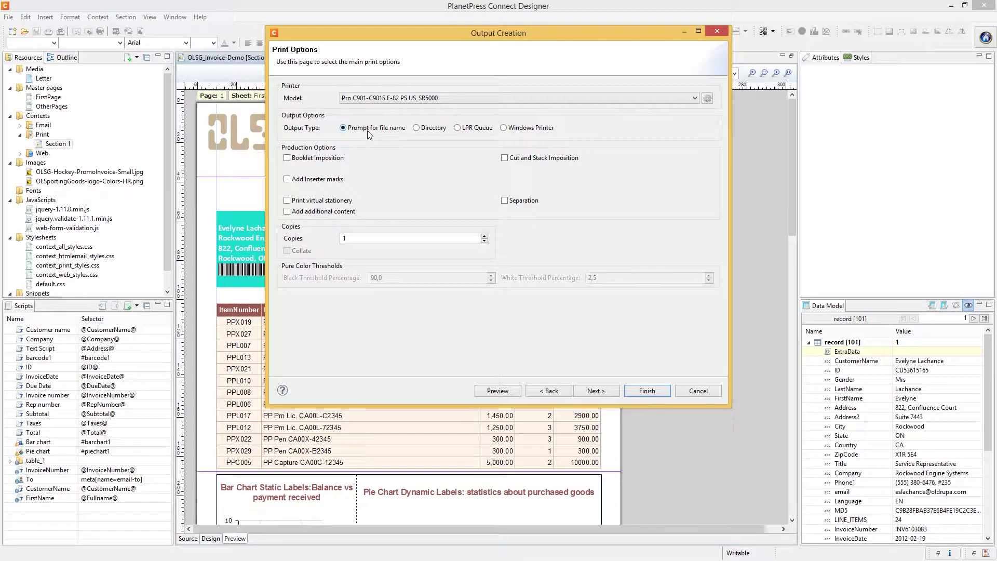
# - Set the printer model to Generic PDF and check the Directory, LPR Queue and Windows Printer output types before choosing Prompt for file name
pyautogui.click(405, 97)
pyautogui.click(379, 122)
pyautogui.click(430, 130)
pyautogui.moveTo(385, 153); pyautogui.dragTo(345, 148)
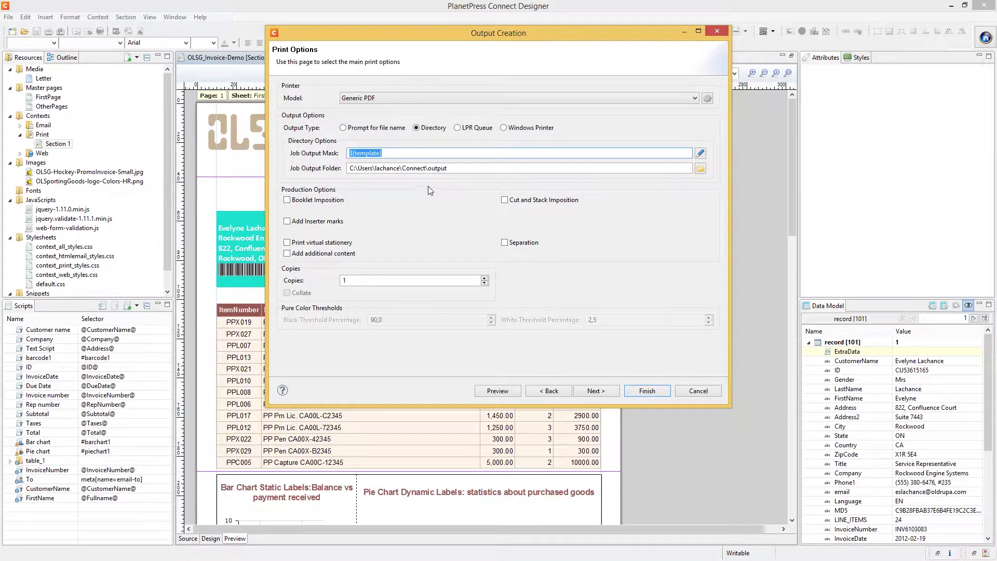
pyautogui.click(464, 129)
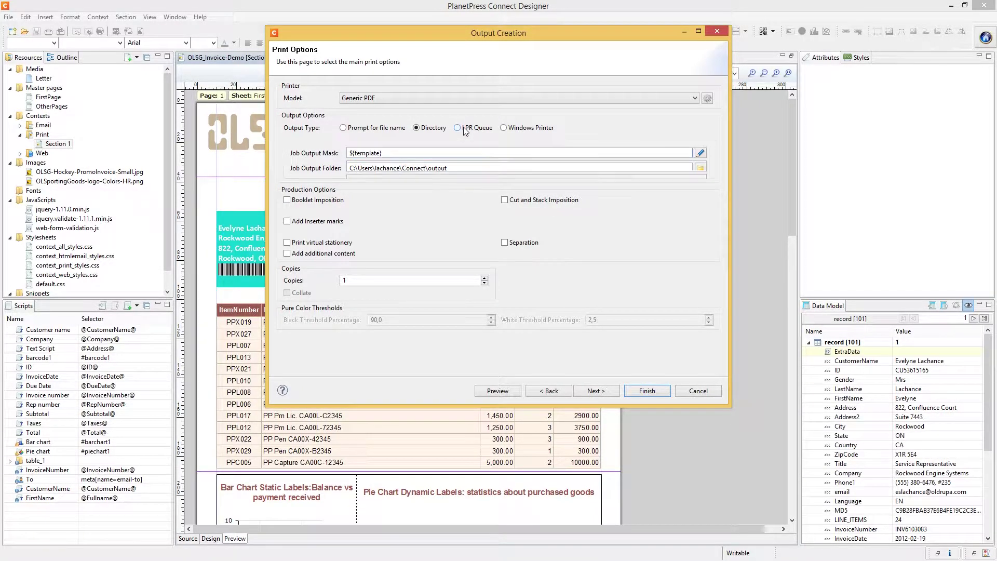
pyautogui.click(516, 129)
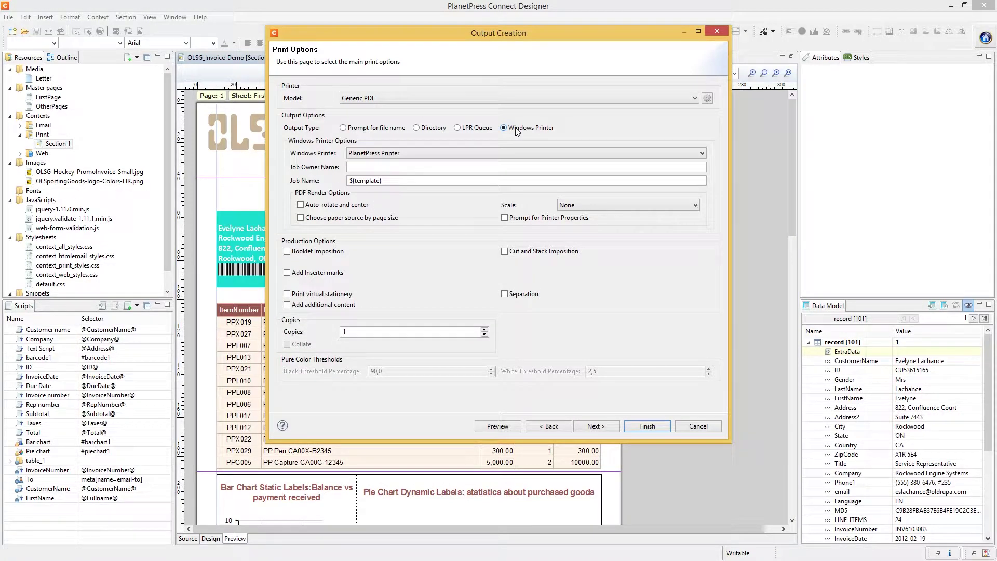
pyautogui.click(371, 132)
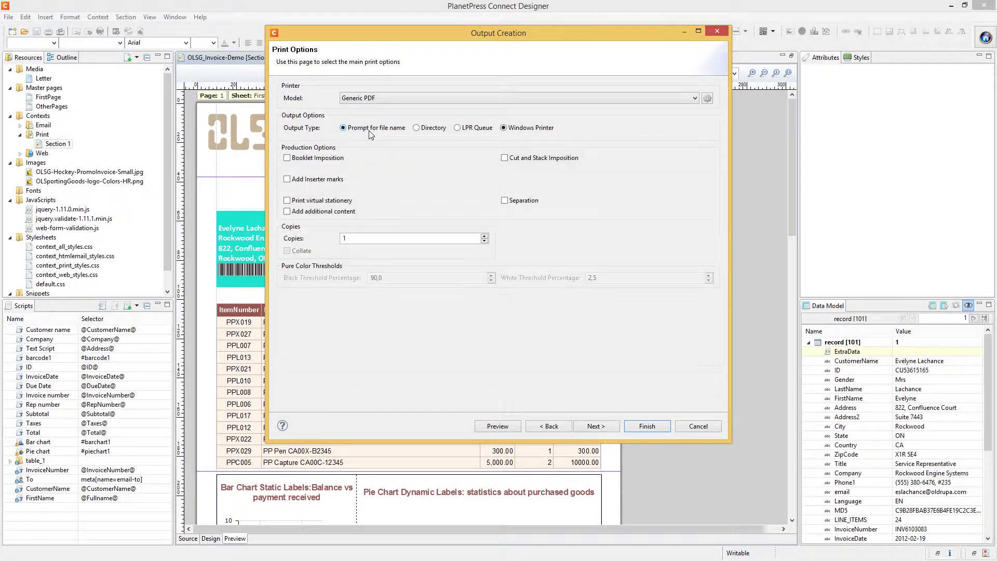
# - Enable cut and stack imposition, inserter marks, additional content and separation, and continue to the imposition options
pyautogui.click(541, 158)
pyautogui.click(317, 179)
pyautogui.click(311, 212)
pyautogui.click(504, 200)
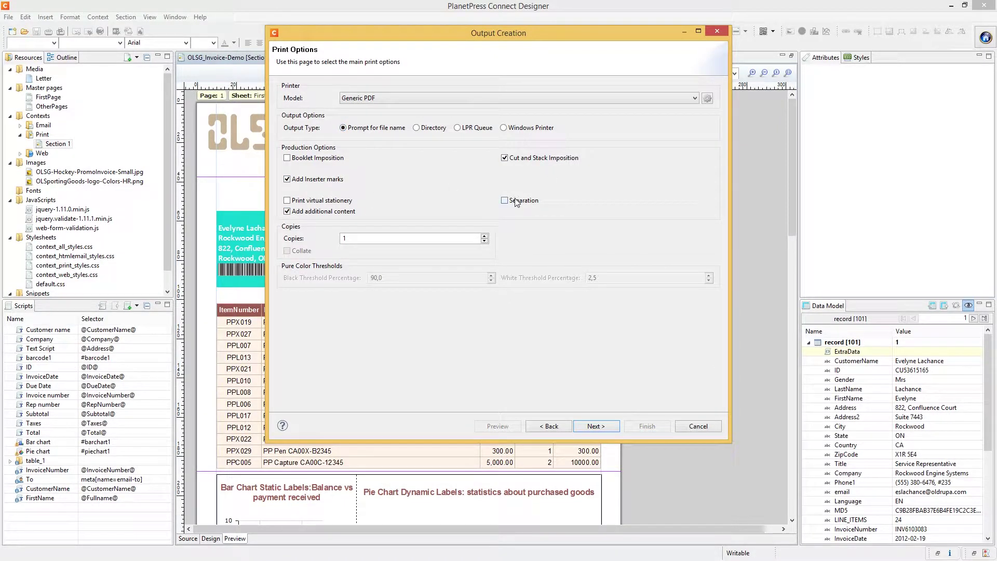
pyautogui.click(593, 427)
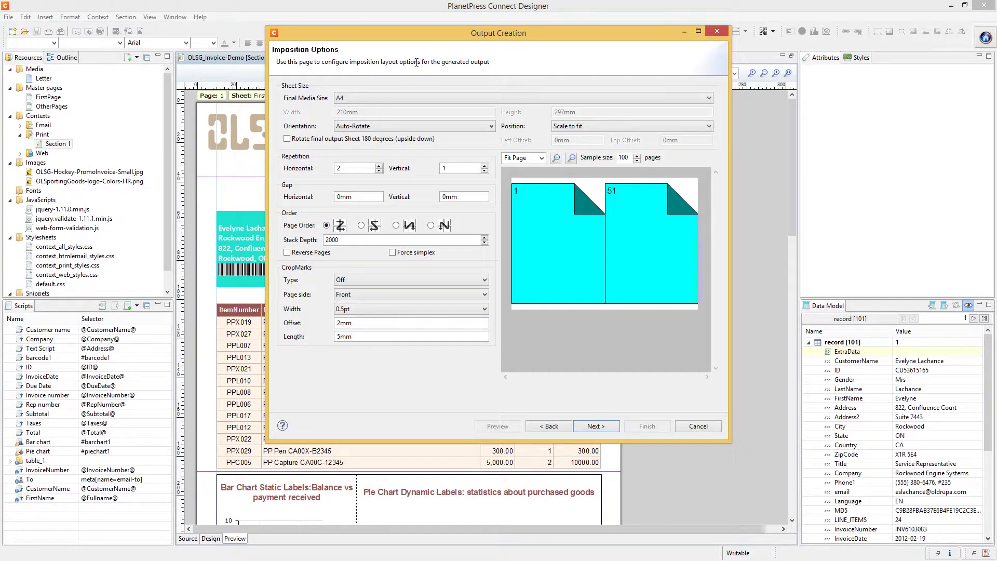
# - Set the final media size to A5 with a repetition of 3 horizontal and 3 vertical
pyautogui.click(407, 99)
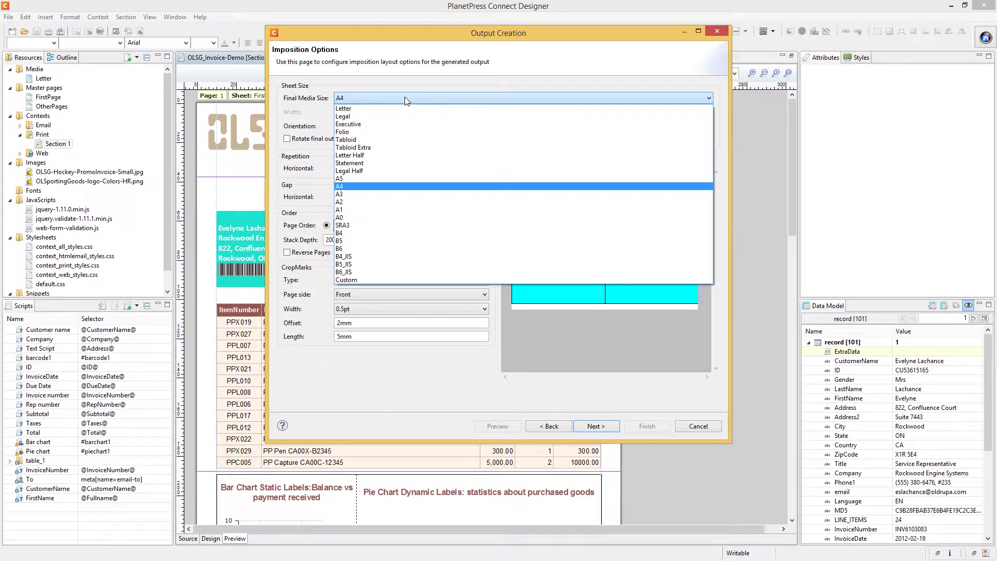
pyautogui.click(347, 178)
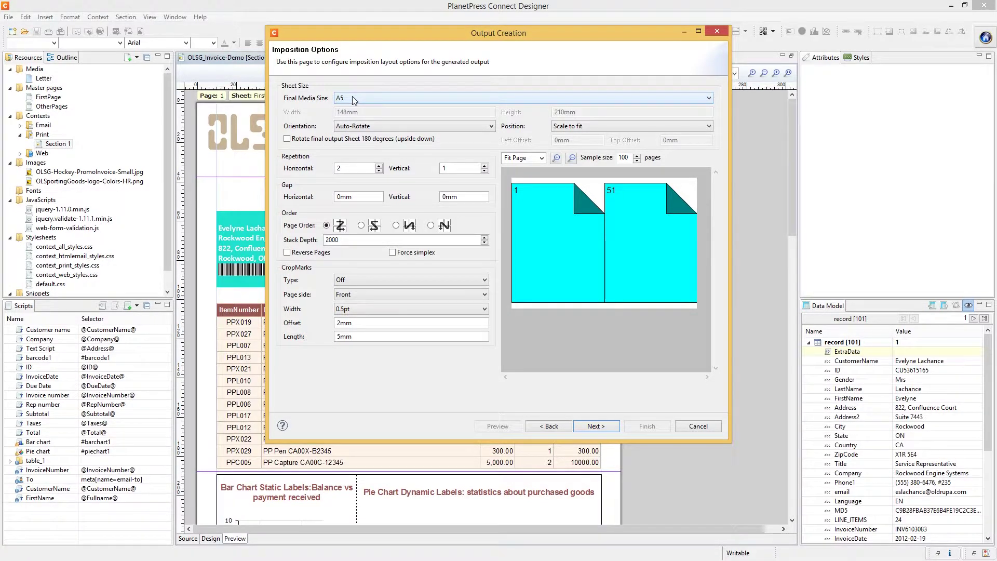
pyautogui.click(379, 165)
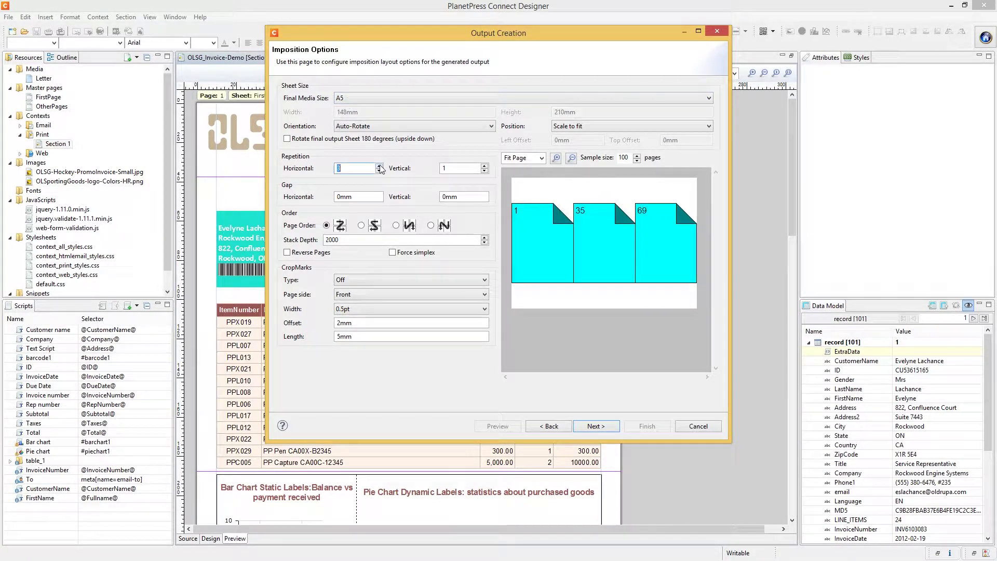
pyautogui.click(484, 165)
pyautogui.click(484, 165)
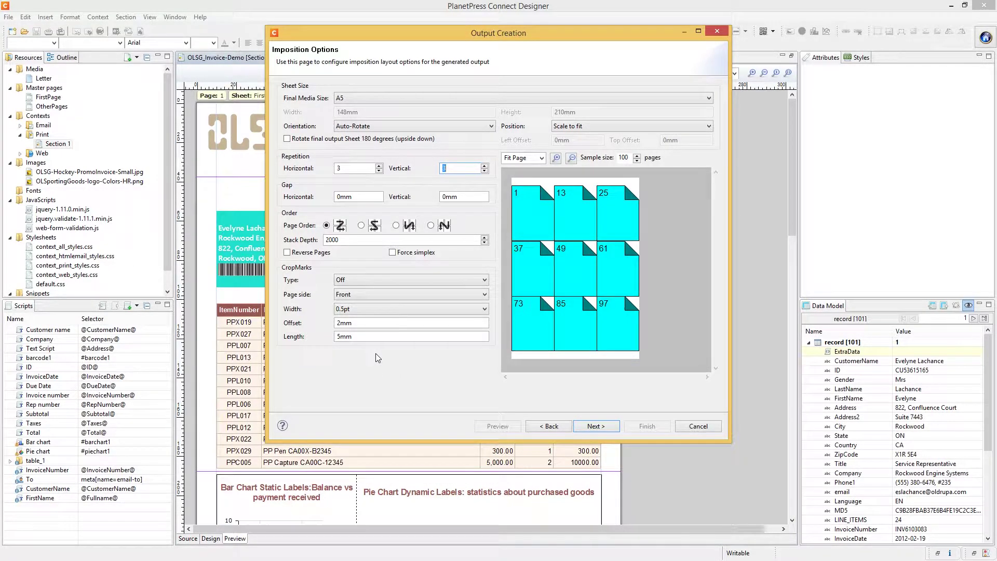
# - Use the S-shaped page order with Standard crop marks and continue to the separation options
pyautogui.click(361, 225)
pyautogui.click(344, 279)
pyautogui.click(344, 299)
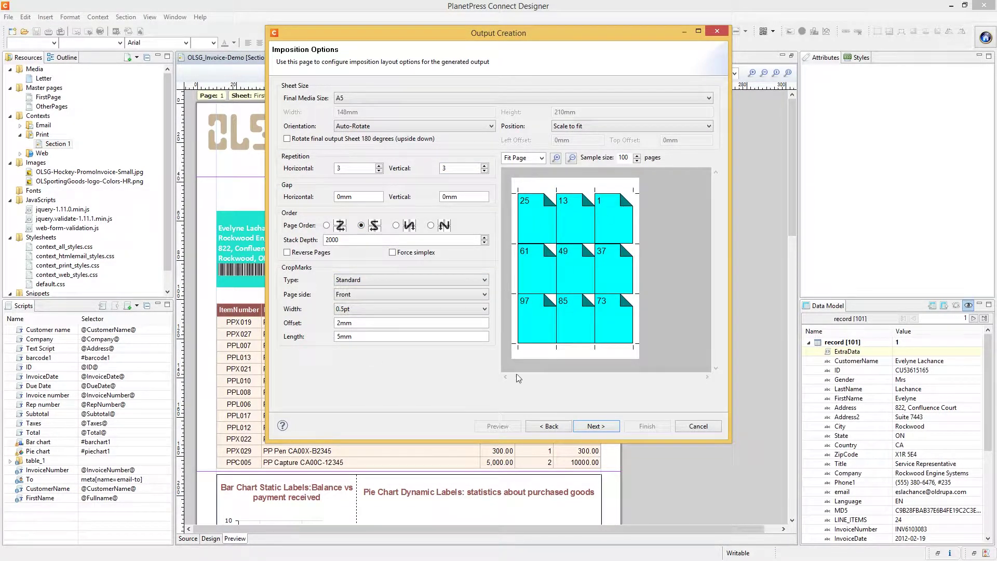
pyautogui.click(596, 430)
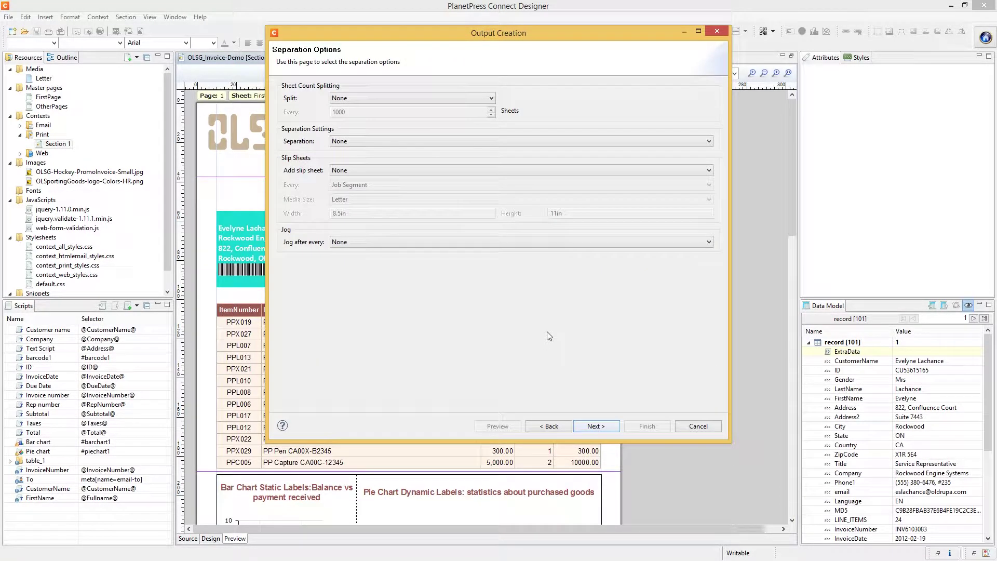
# - Check the sheet count split choices, try Job and Document Set as the separation level, and return it to None
pyautogui.click(362, 99)
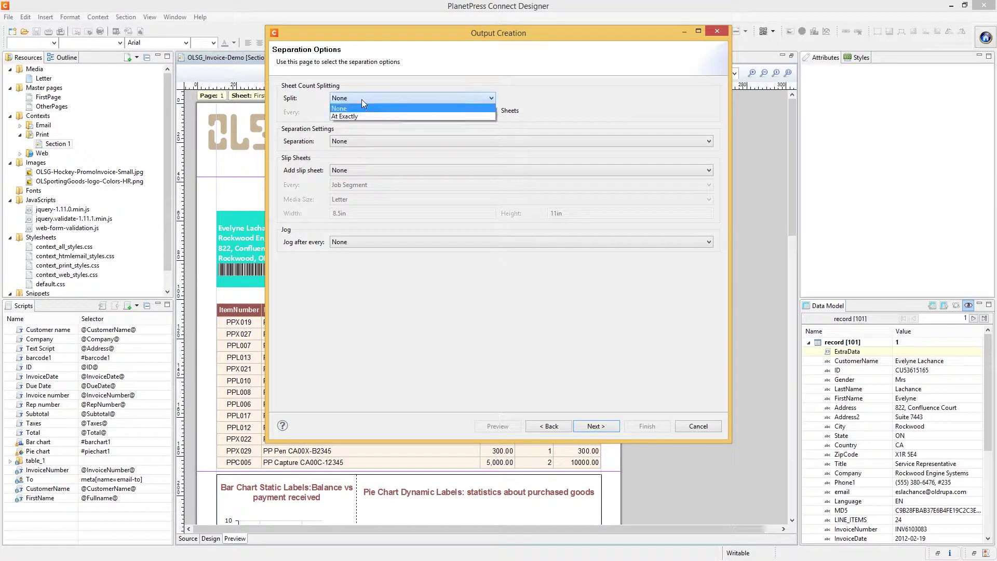
pyautogui.click(359, 99)
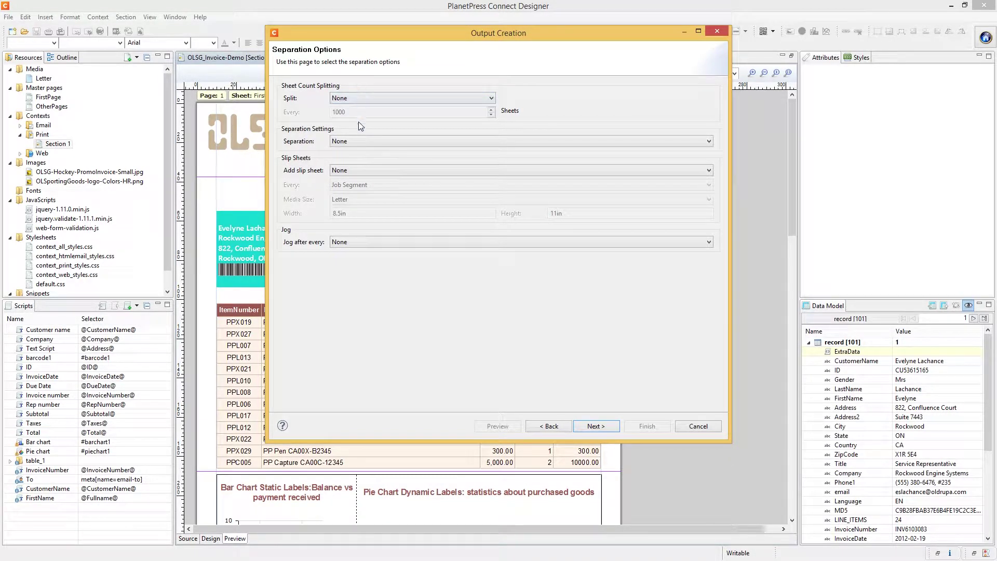
pyautogui.click(356, 140)
pyautogui.click(349, 160)
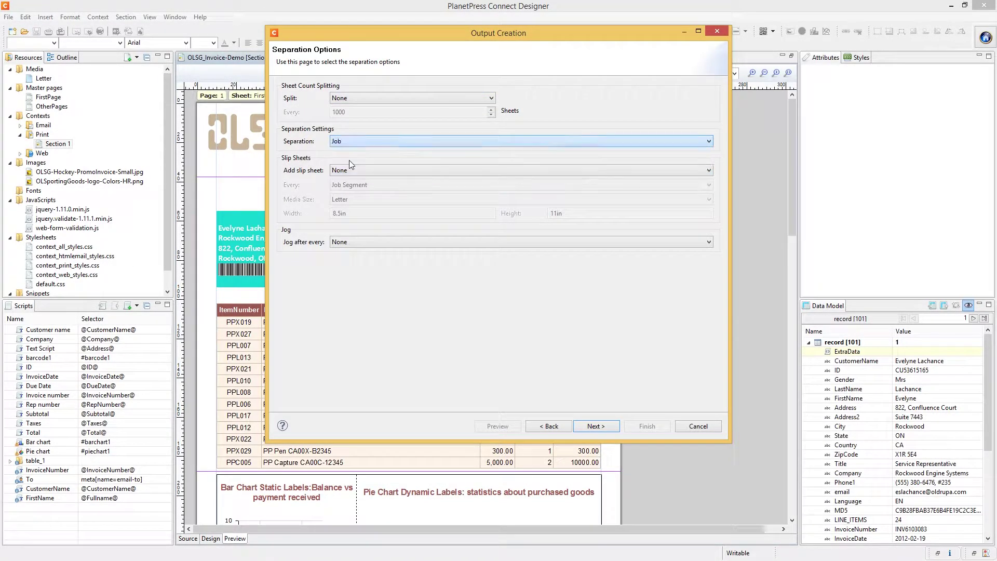
pyautogui.click(351, 141)
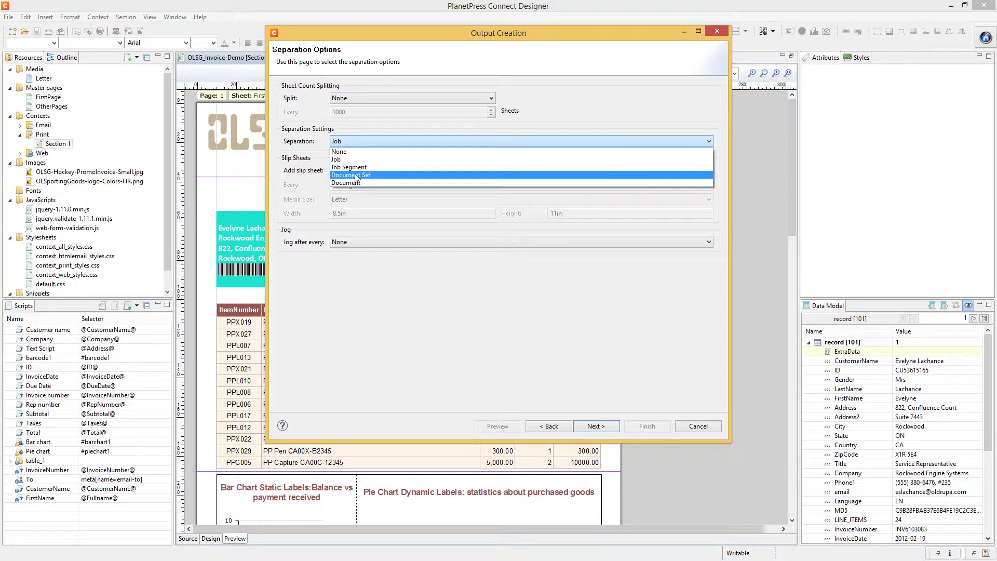
pyautogui.click(355, 174)
pyautogui.click(356, 144)
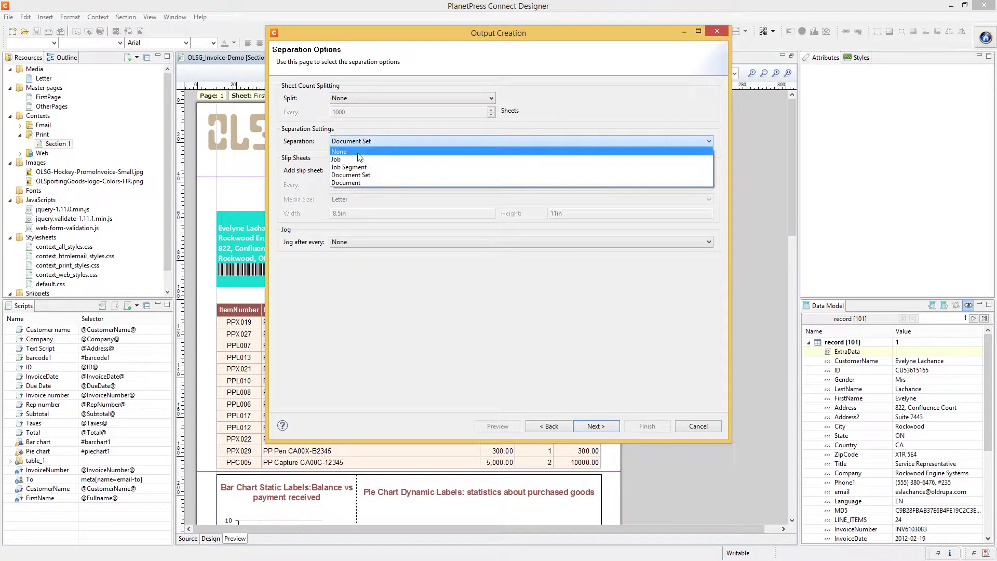
pyautogui.click(355, 151)
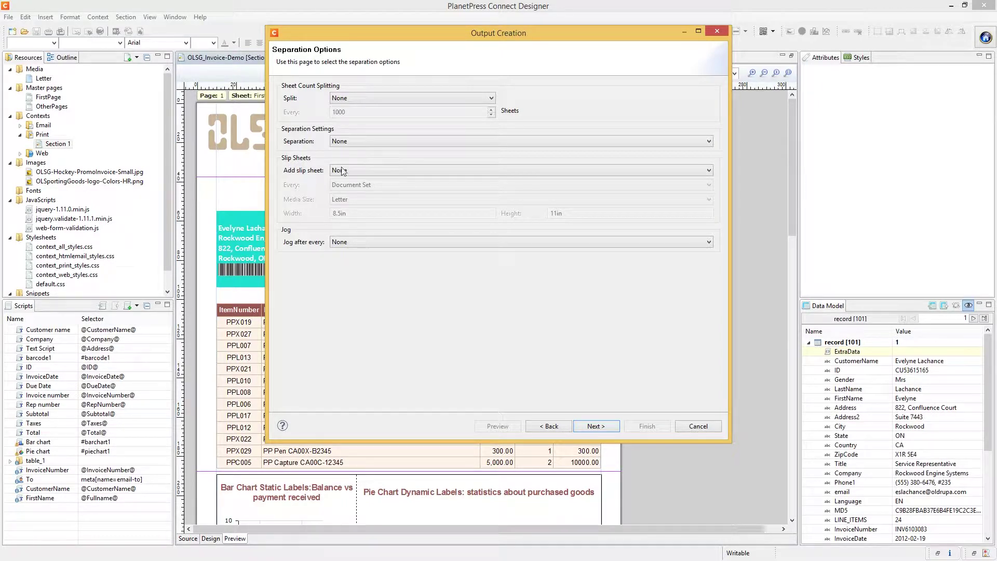
# - Set the output to jog after every Document Set and continue to the additional content options
pyautogui.click(381, 245)
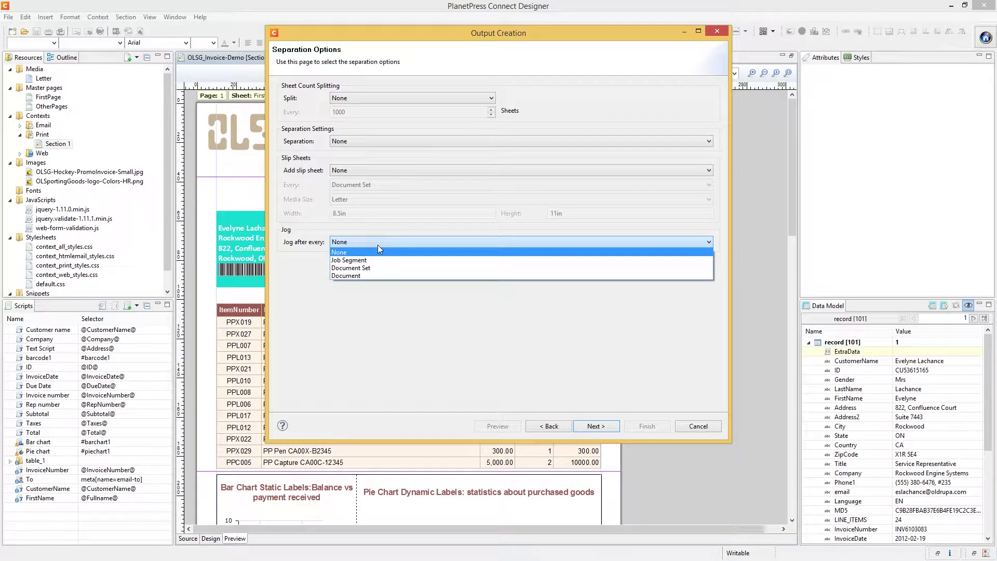
pyautogui.click(373, 267)
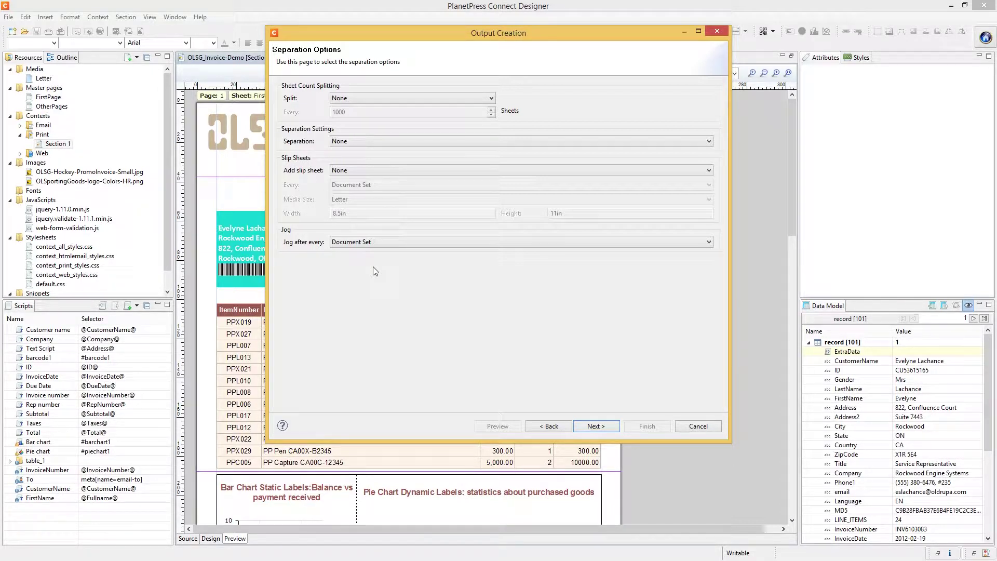
pyautogui.click(596, 429)
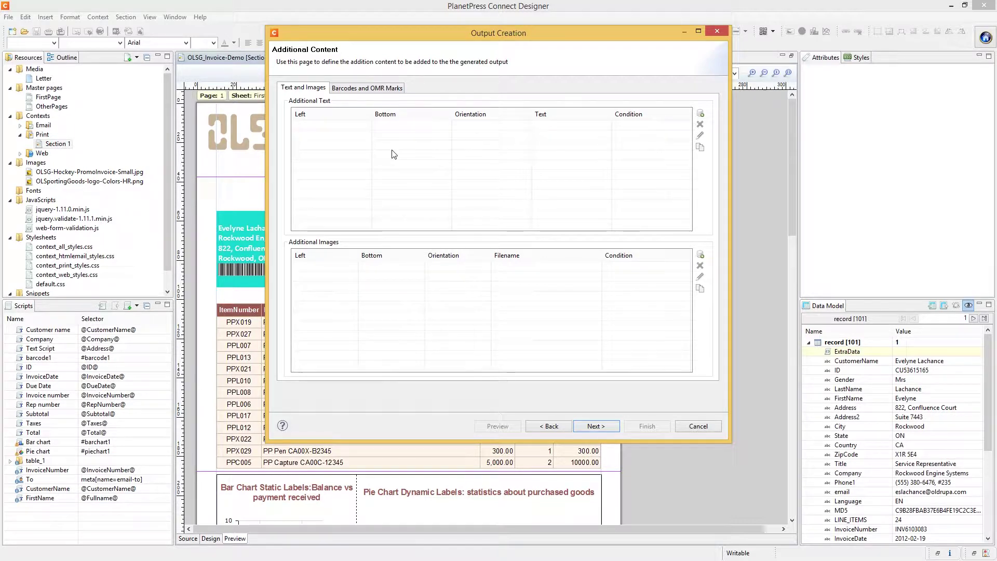
# - Examine the additional text settings with their insertable fields and the additional image settings, without adding either
pyautogui.click(700, 114)
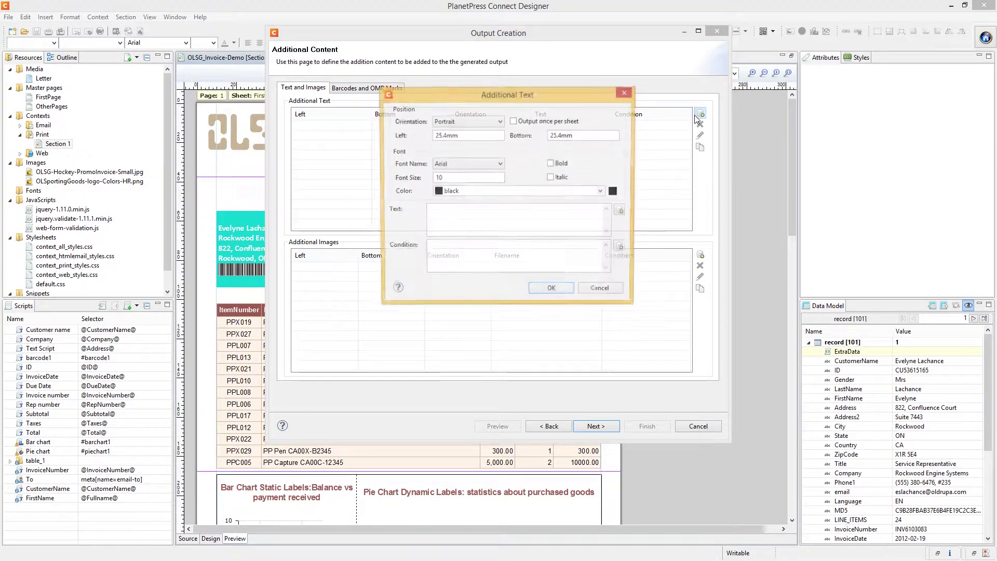
pyautogui.click(494, 224)
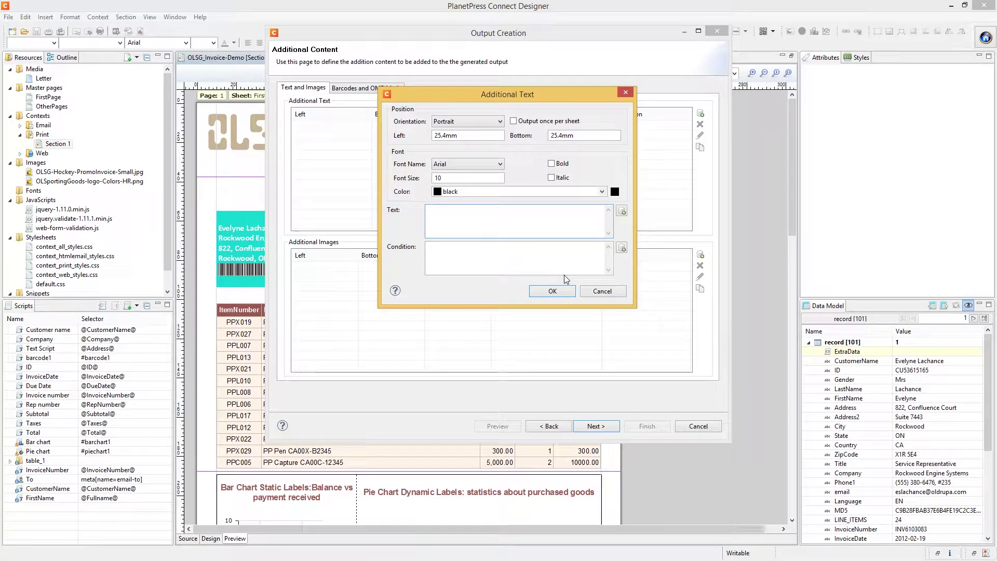
pyautogui.click(621, 210)
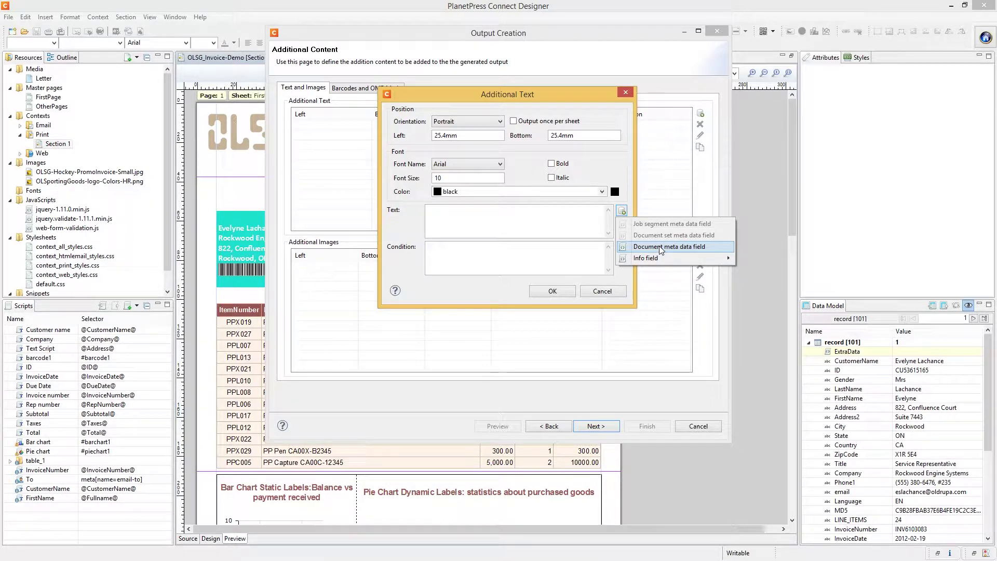
pyautogui.moveTo(657, 259)
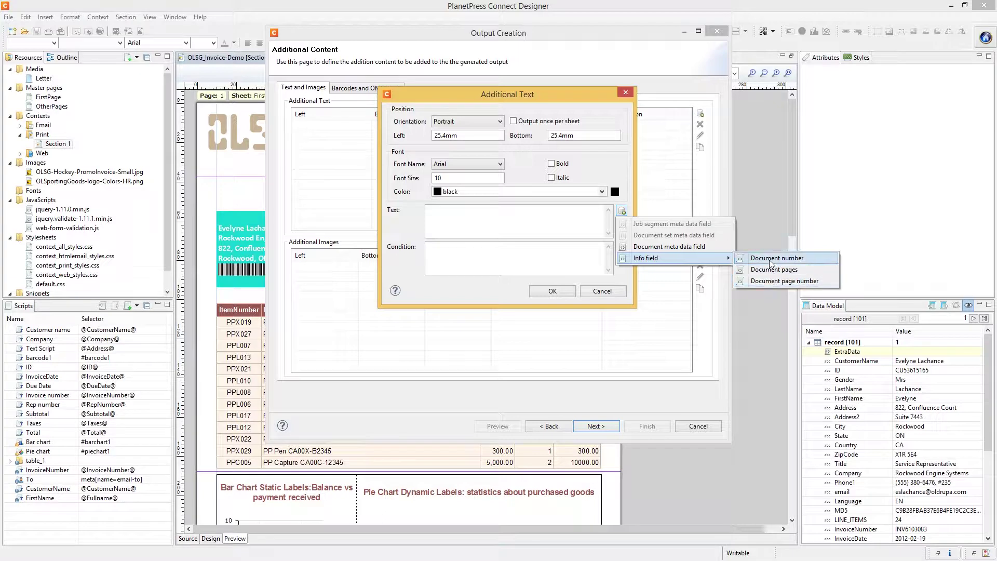
pyautogui.click(514, 224)
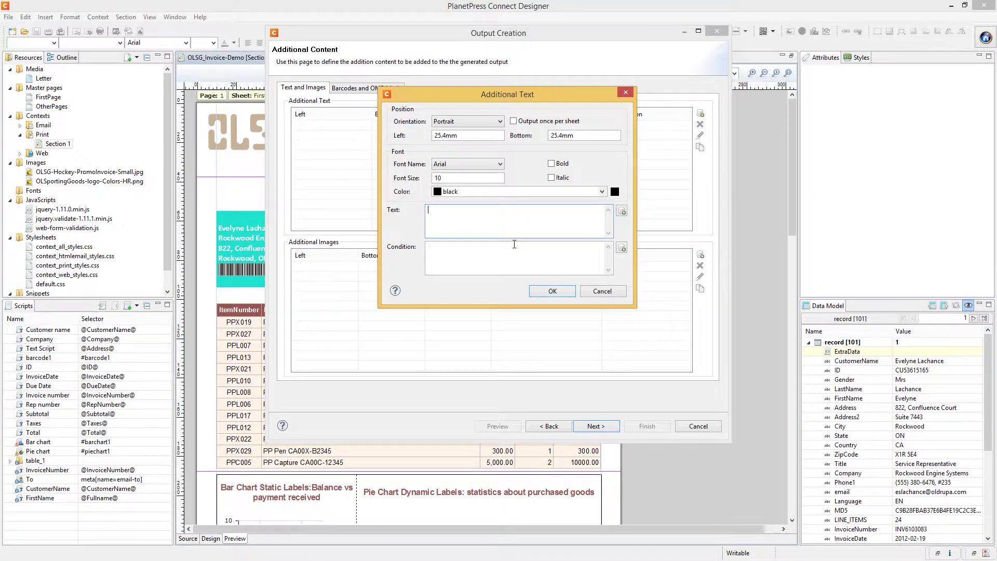
pyautogui.click(517, 256)
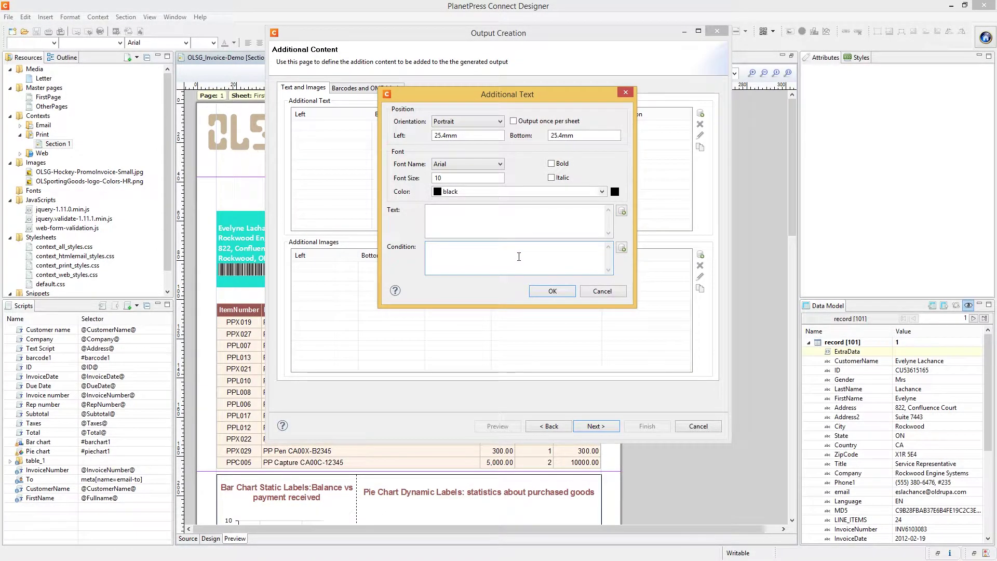
pyautogui.click(609, 292)
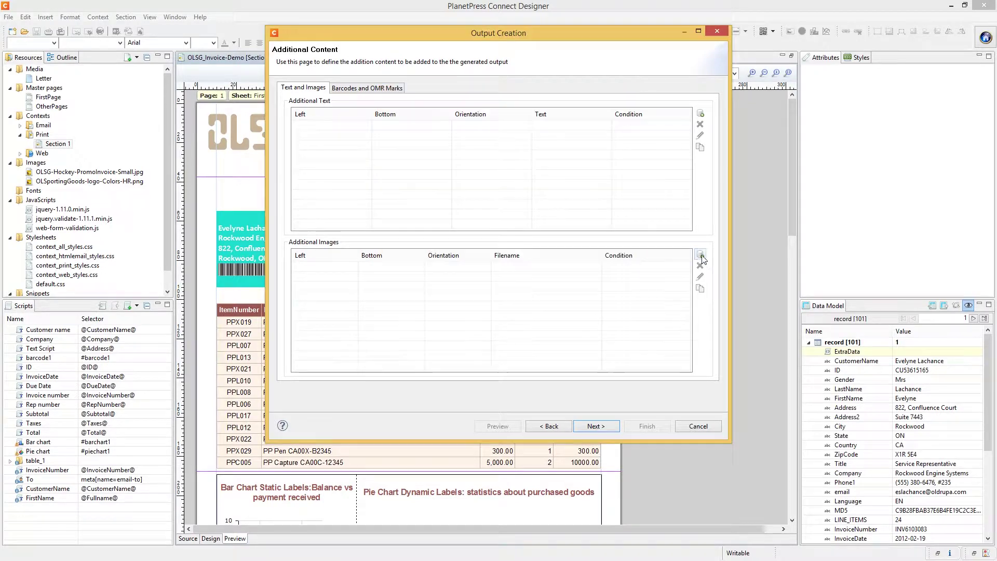
pyautogui.click(702, 256)
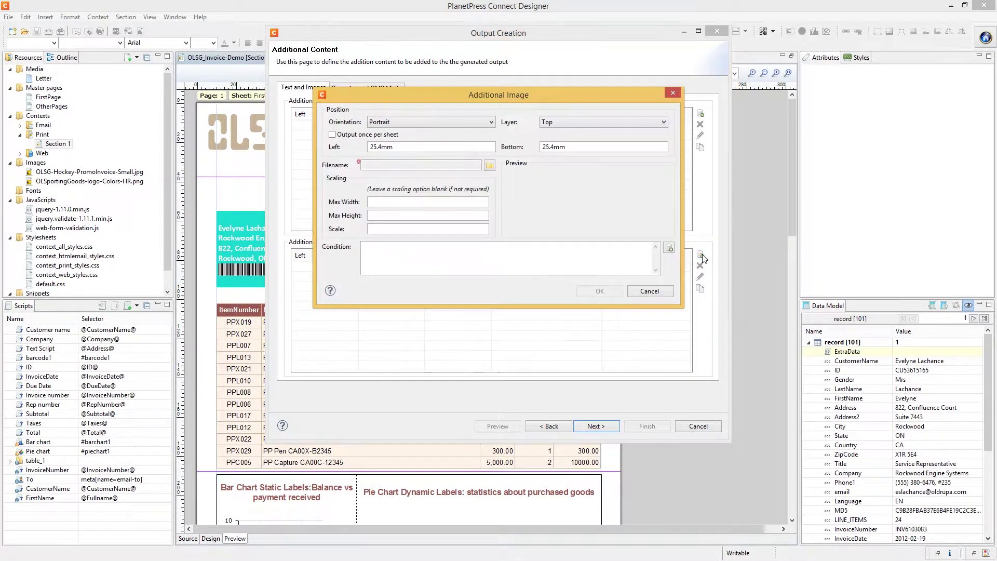
pyautogui.click(644, 291)
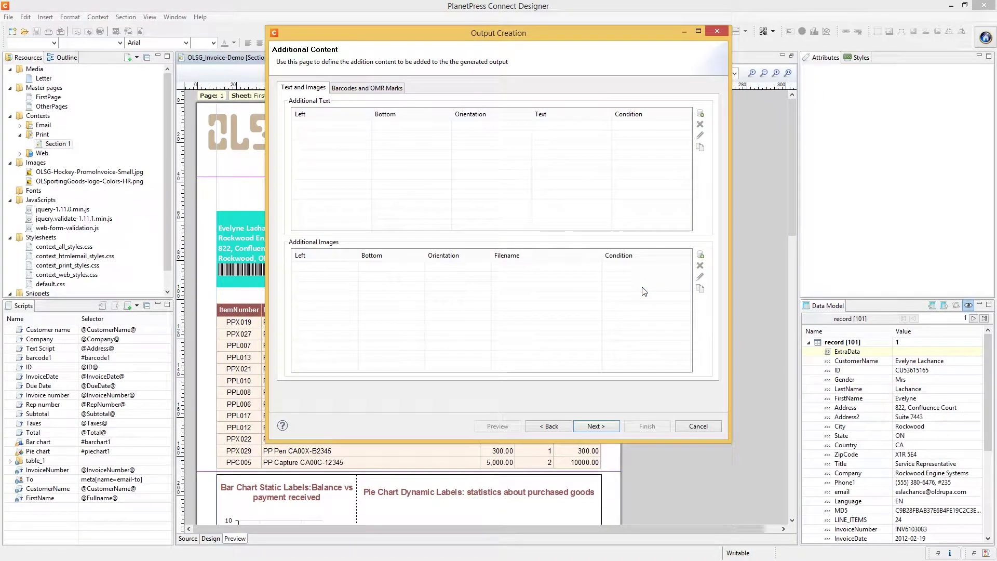
# - Examine the settings and insertable info fields for an additional Code 39 barcode, without adding it
pyautogui.click(367, 89)
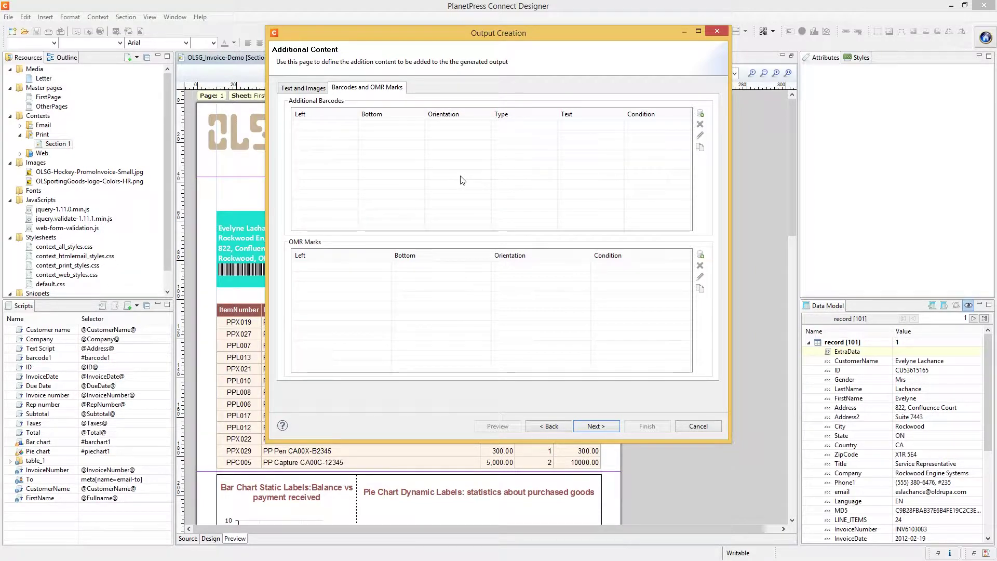
pyautogui.click(701, 113)
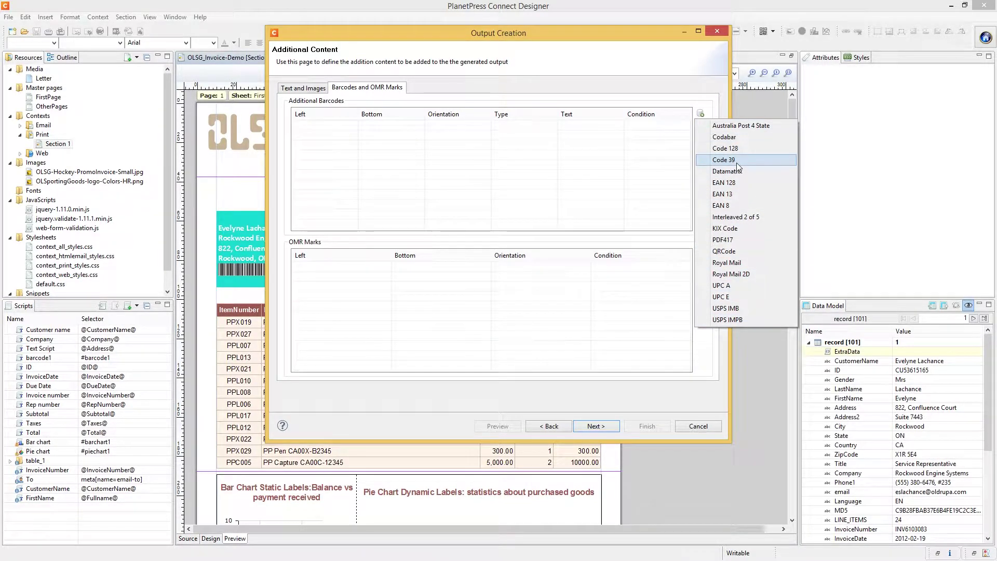
pyautogui.click(718, 160)
pyautogui.click(512, 234)
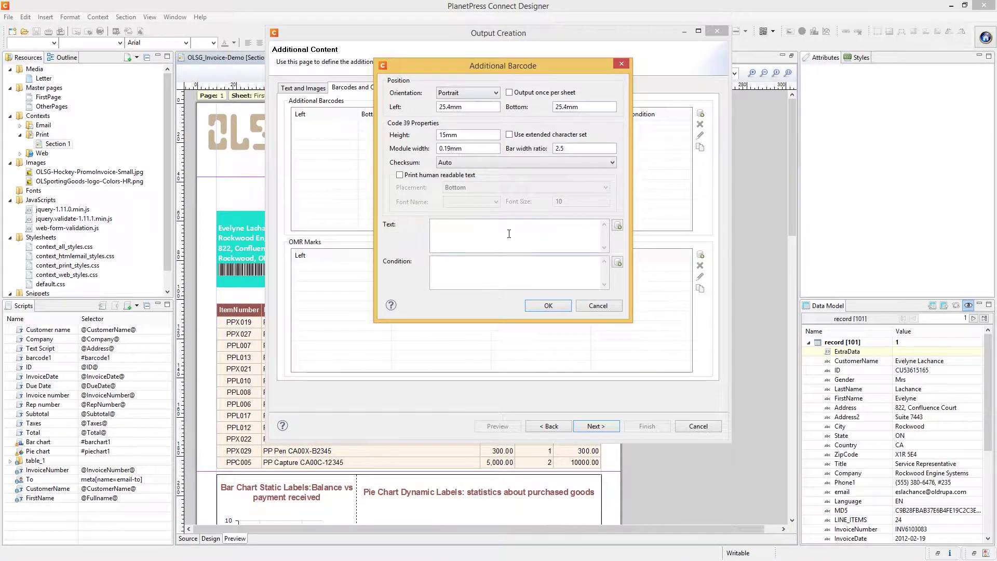
pyautogui.click(617, 226)
pyautogui.moveTo(643, 272)
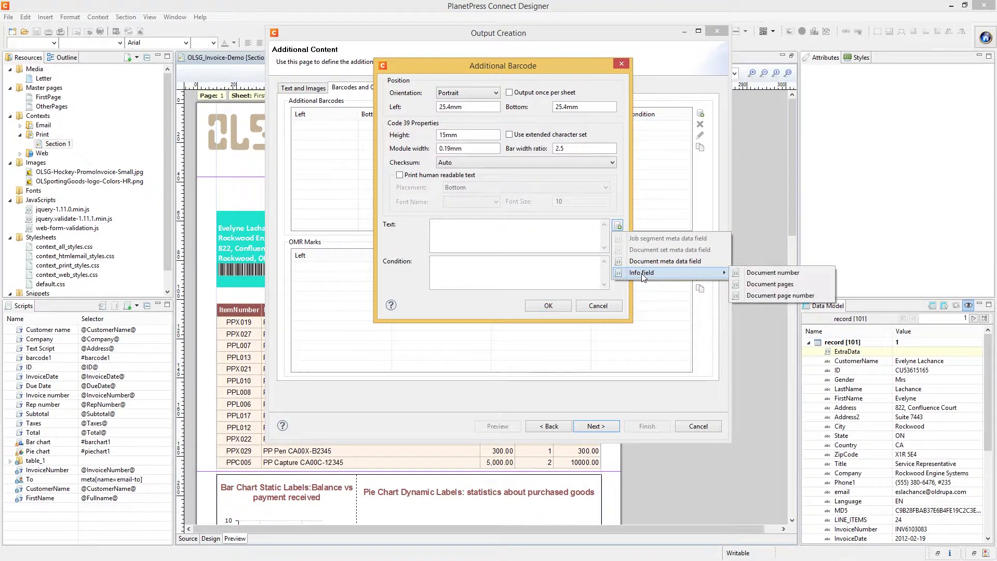
pyautogui.click(475, 270)
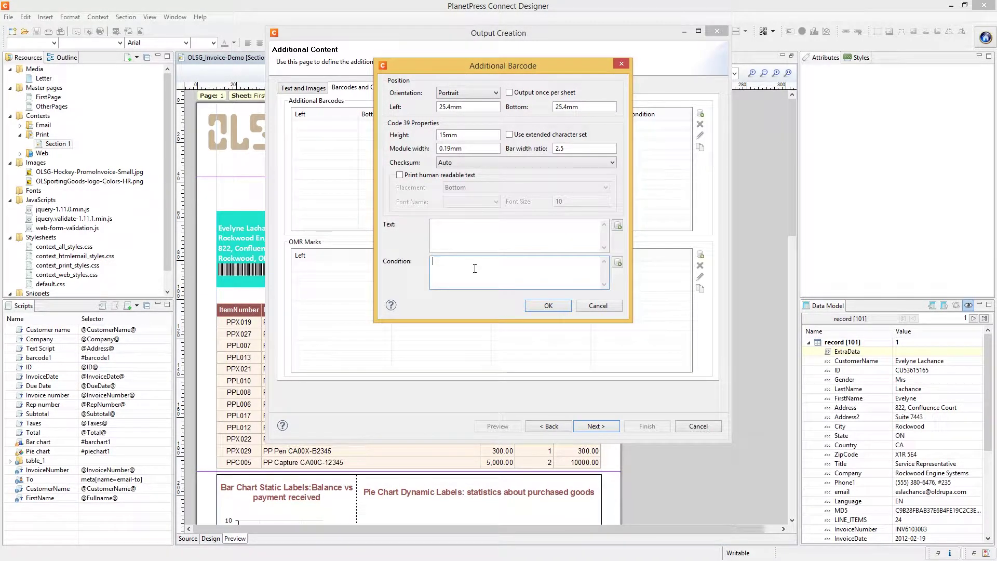
pyautogui.click(618, 310)
# - Continue to the inserter options and check the available inserter models
pyautogui.press('Return')
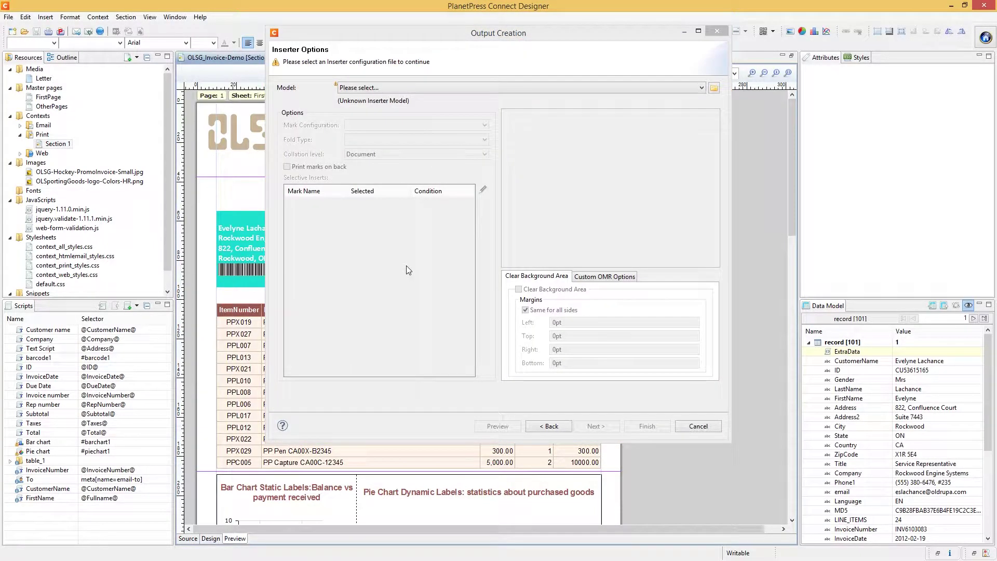
pyautogui.click(690, 86)
pyautogui.click(691, 85)
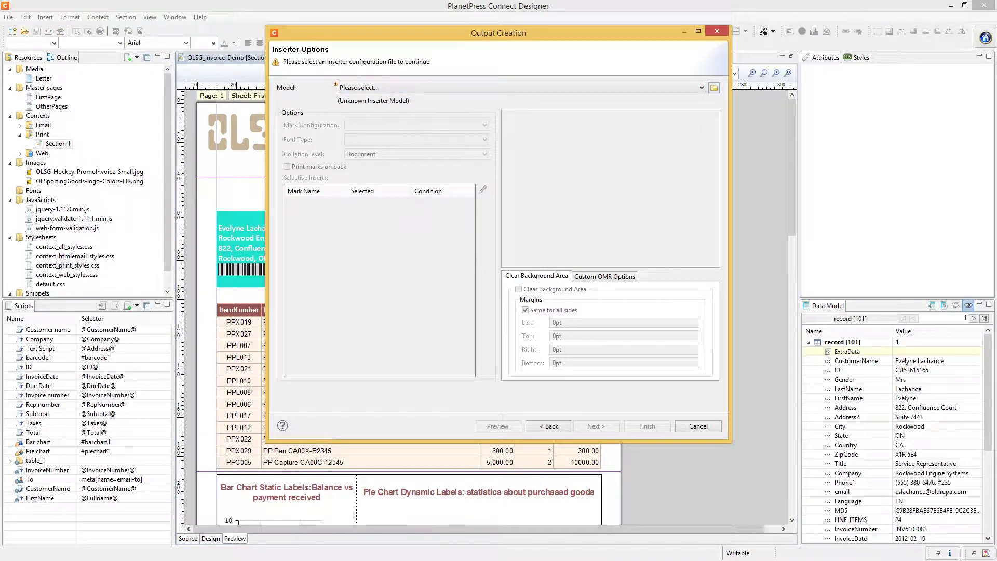
# - Switch to the Objectif Lune Resource Center in the browser and download the Pitney Bowes Relay 4000 HCF file
pyautogui.click(415, 560)
pyautogui.scroll(-9, 224, 201)
pyautogui.scroll(-20, 225, 202)
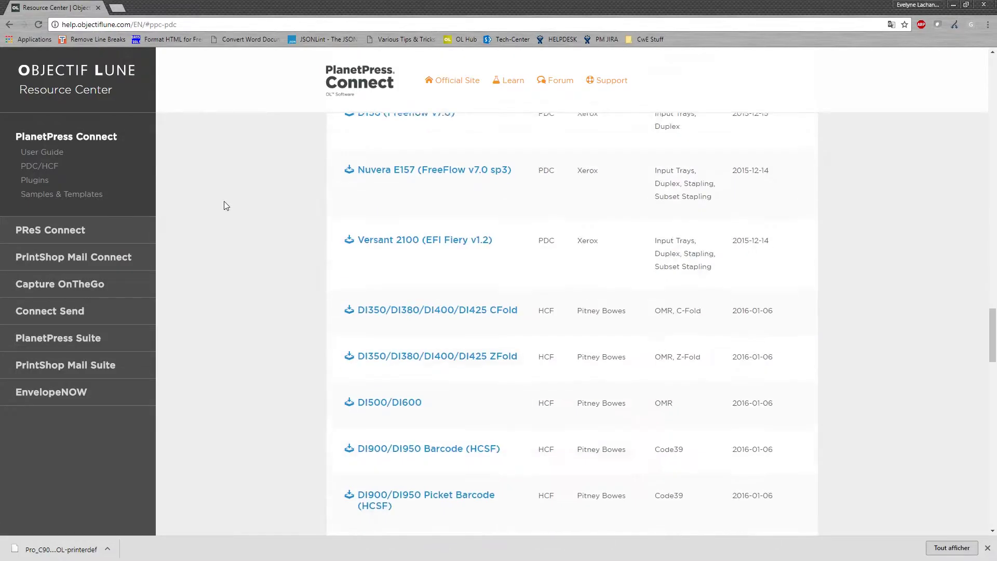
pyautogui.scroll(14, 242, 194)
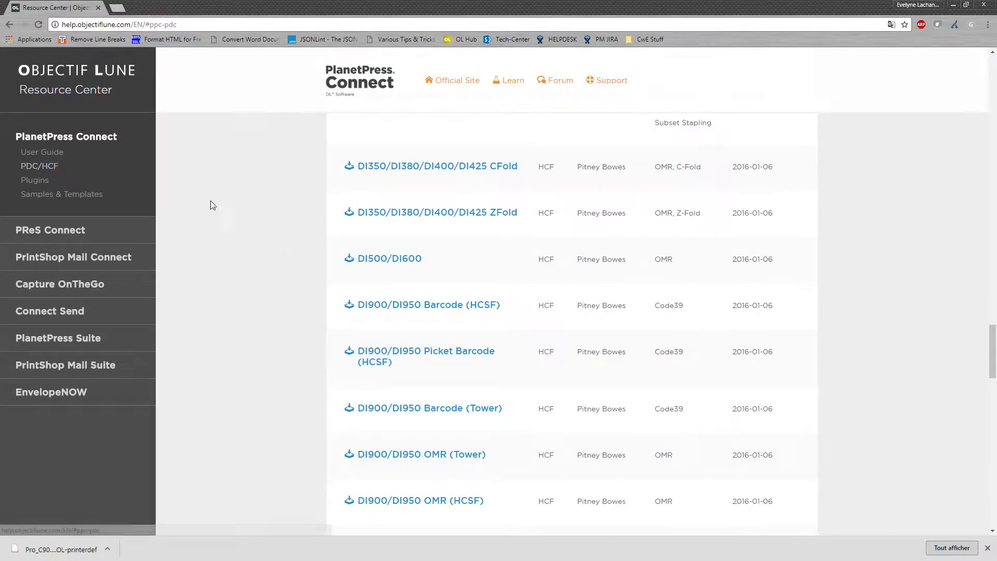
pyautogui.scroll(-2, 288, 267)
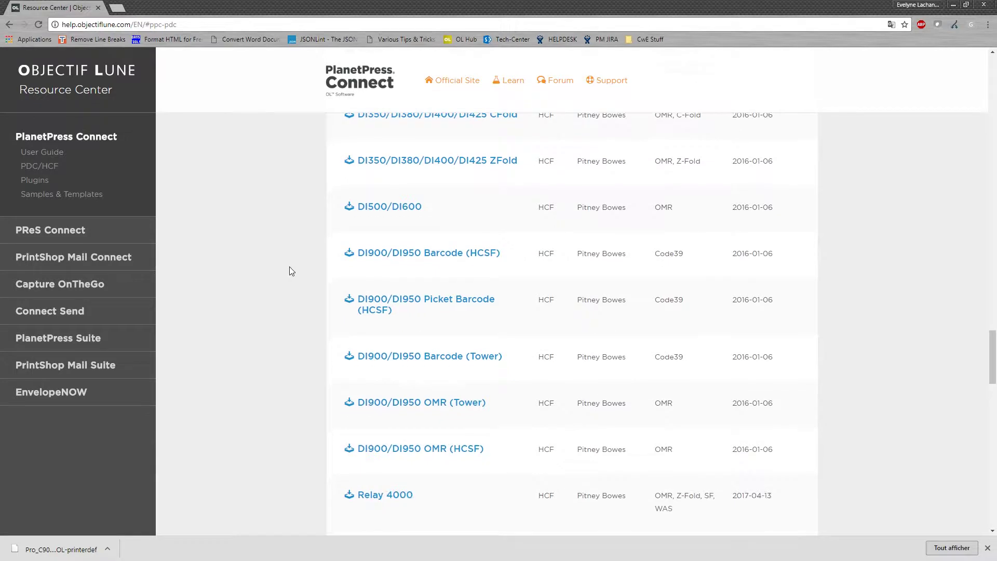
pyautogui.scroll(-1, 276, 364)
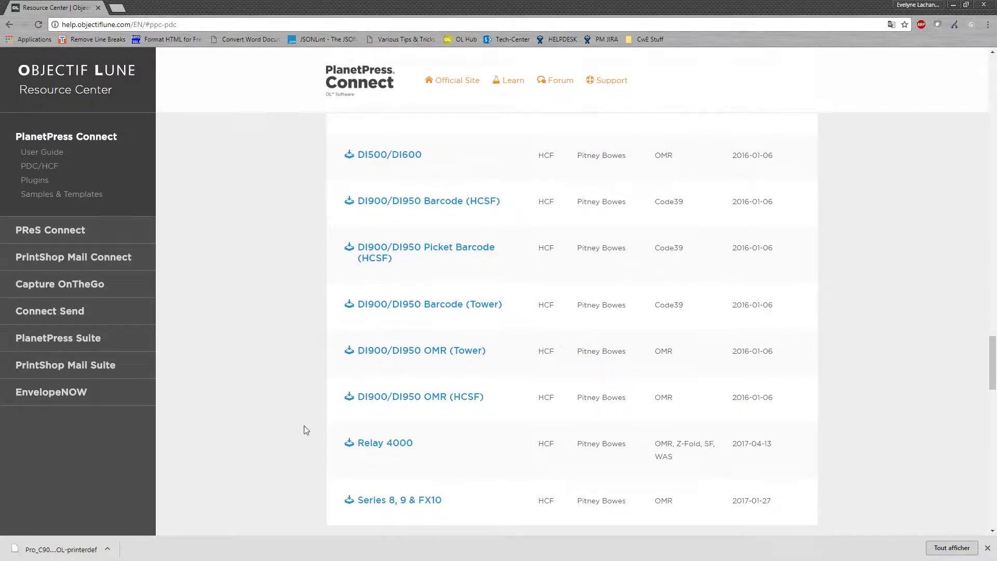
pyautogui.click(385, 443)
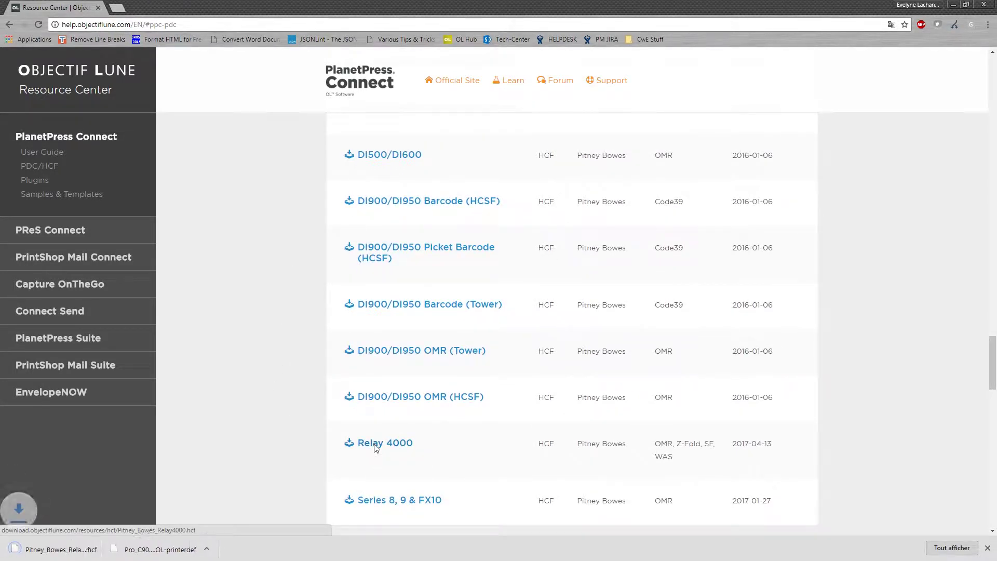
# - Back in PlanetPress Connect Designer, load Pitney_Bowes_Relay4000.hcf from the downloads folder as the inserter model and continue to the mark position options
pyautogui.hotkey('alt', 'Tab')
pyautogui.click(714, 88)
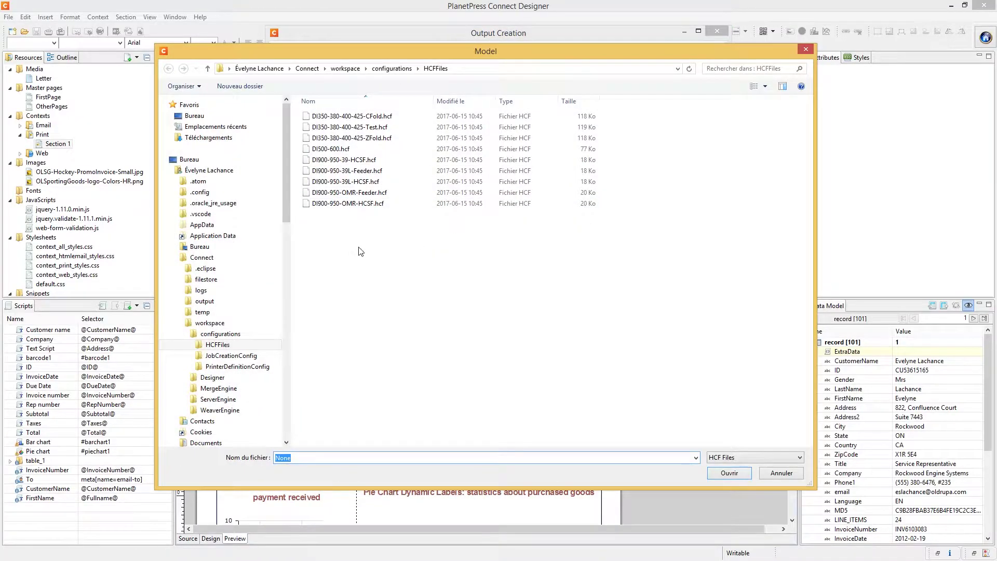
pyautogui.click(208, 138)
pyautogui.doubleClick(362, 130)
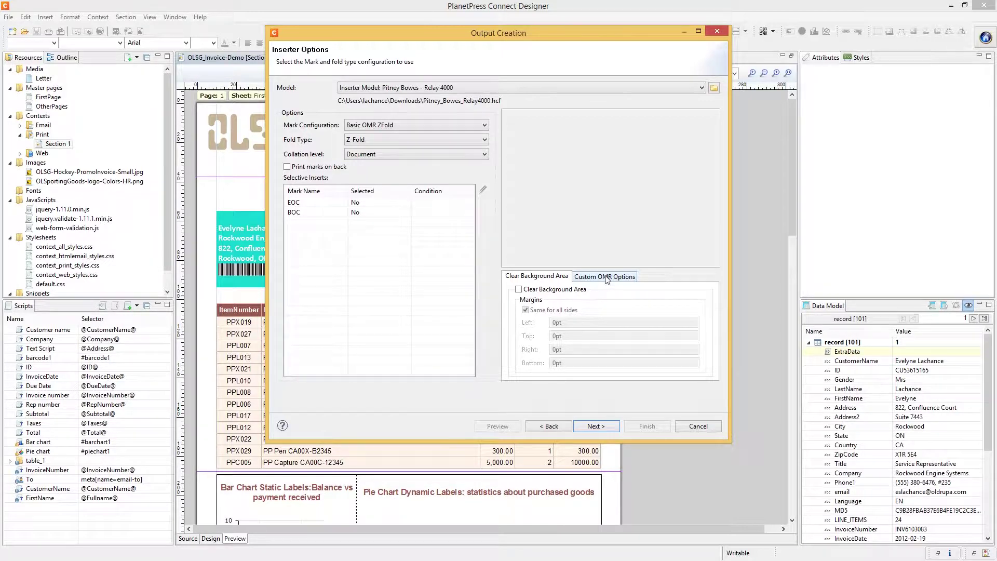
pyautogui.click(596, 426)
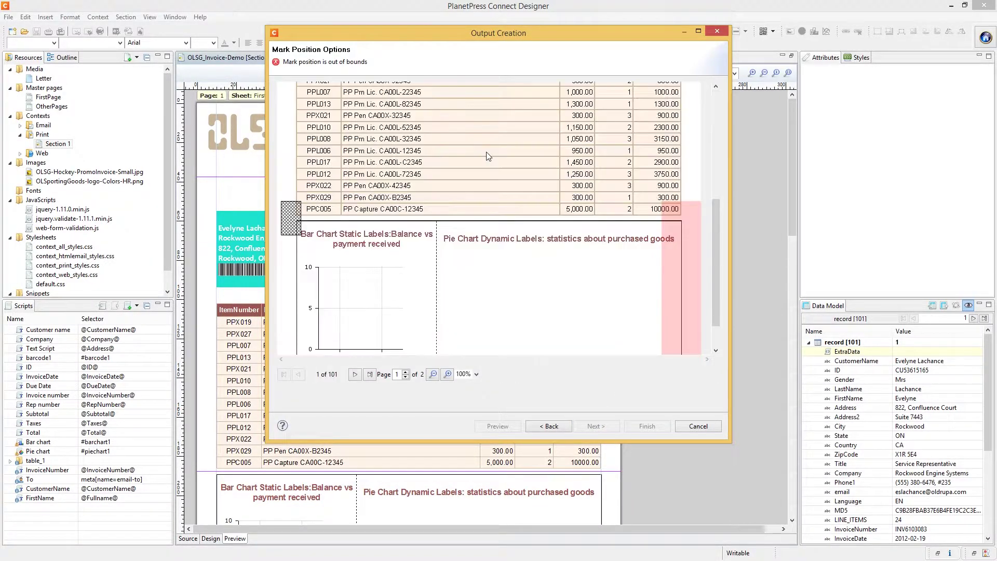
# - Move the inserter mark box into the red zone along the page's right edge, beside the pie chart area, and continue to the PDF options
pyautogui.moveTo(293, 222)
pyautogui.mouseDown()
pyautogui.moveTo(673, 287)
pyautogui.moveTo(702, 274)
pyautogui.moveTo(691, 279)
pyautogui.mouseUp()
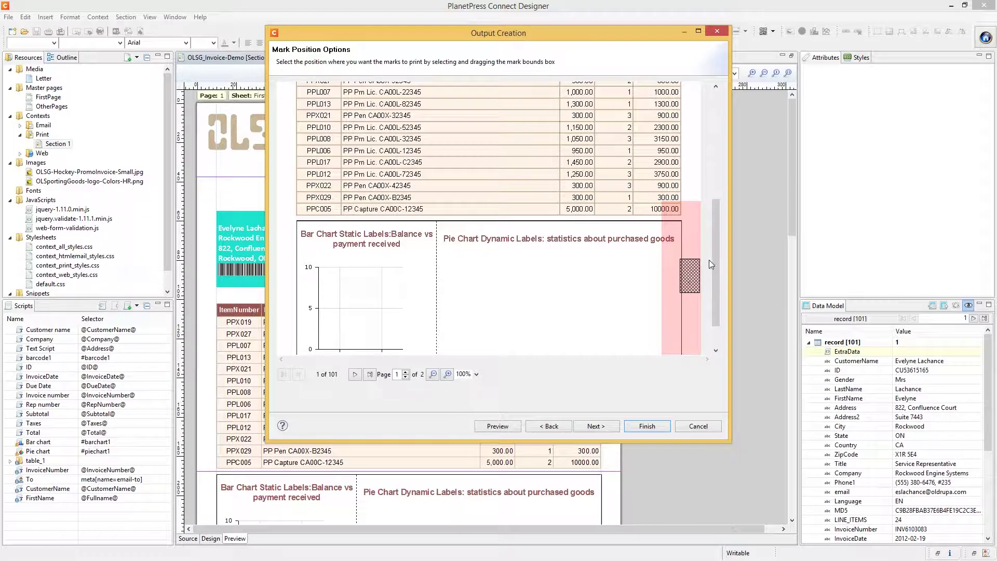
pyautogui.moveTo(716, 260); pyautogui.dragTo(694, 310)
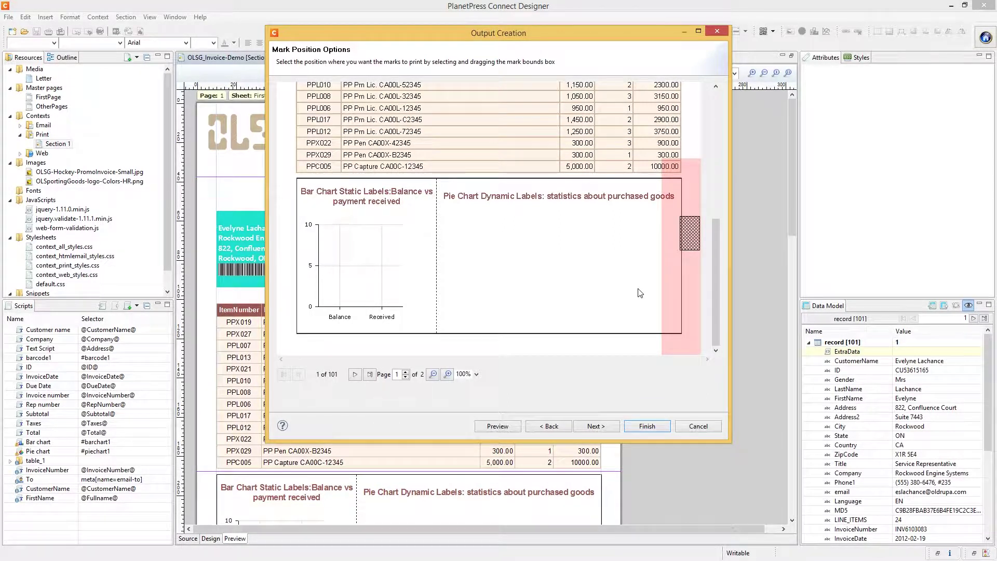
pyautogui.click(601, 429)
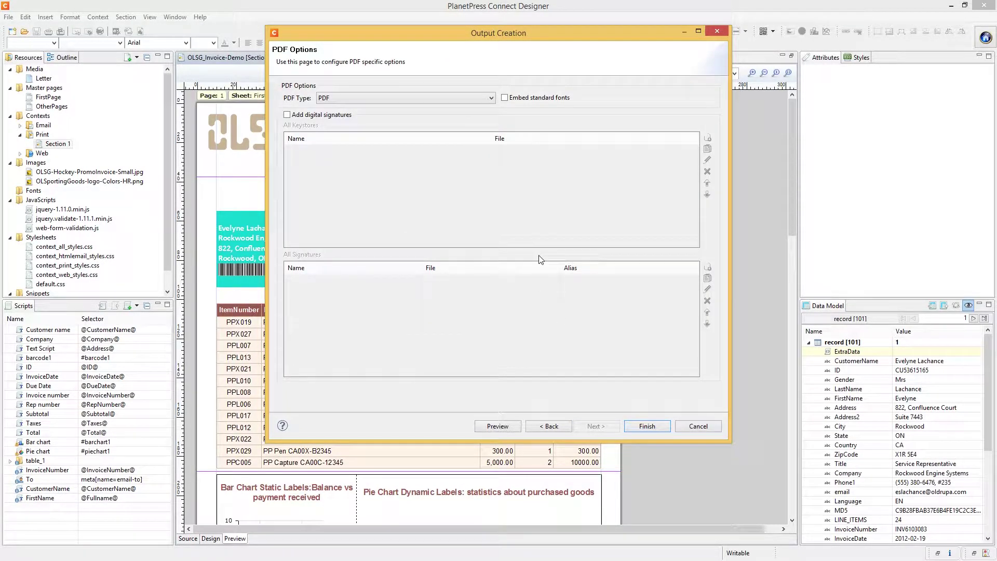
# - Try PDF-VT as the PDF type and settle on PDFA-1b
pyautogui.click(353, 100)
pyautogui.click(363, 132)
pyautogui.click(400, 99)
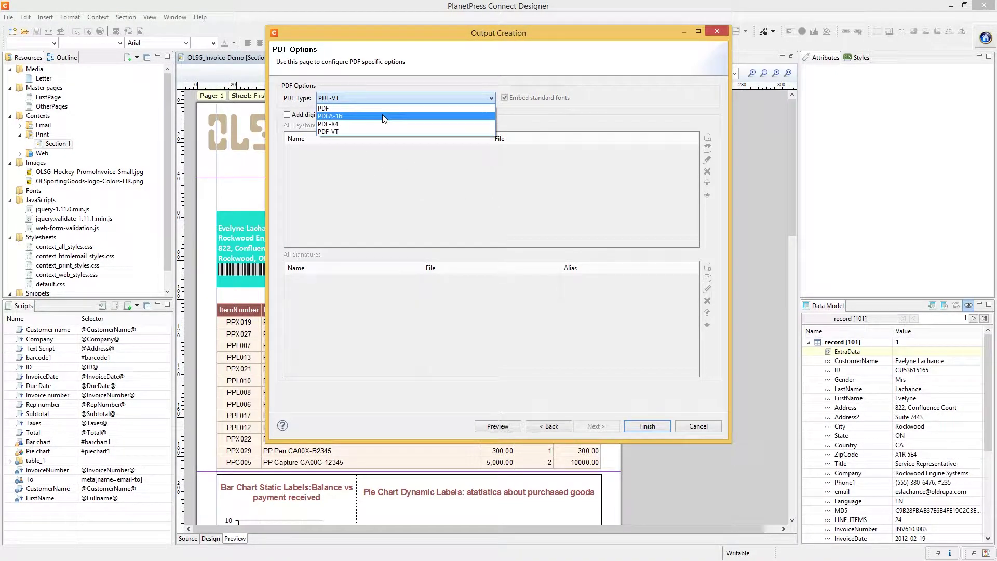
pyautogui.click(382, 116)
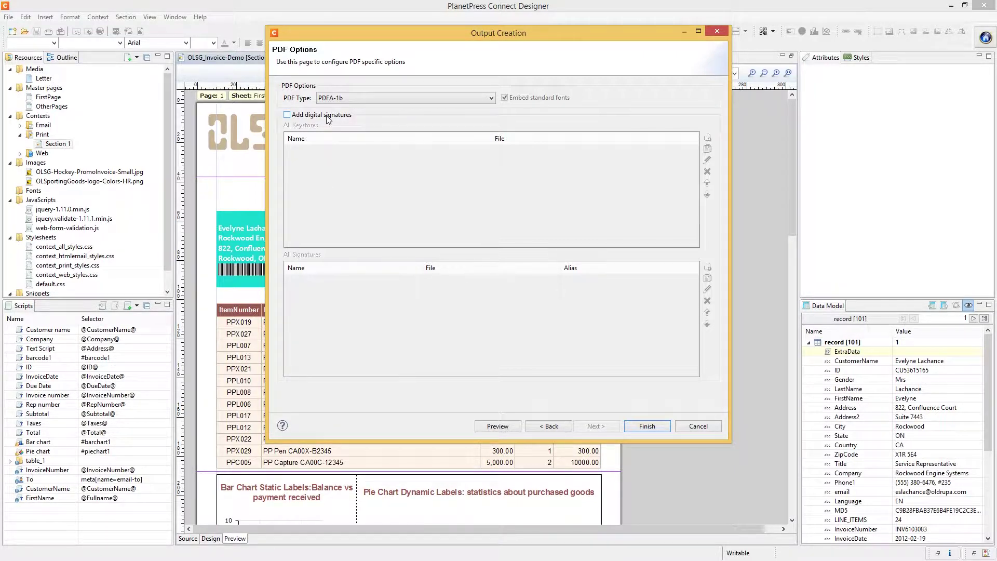
# - Close the output creation settings and save them as a preset named demo
pyautogui.click(697, 425)
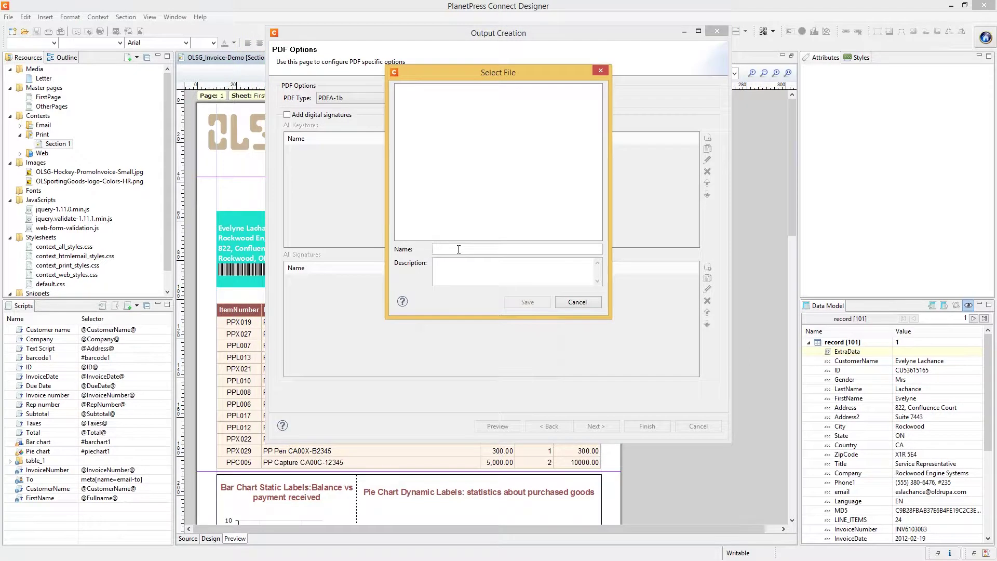
pyautogui.click(459, 249)
pyautogui.write('demo')
pyautogui.click(524, 304)
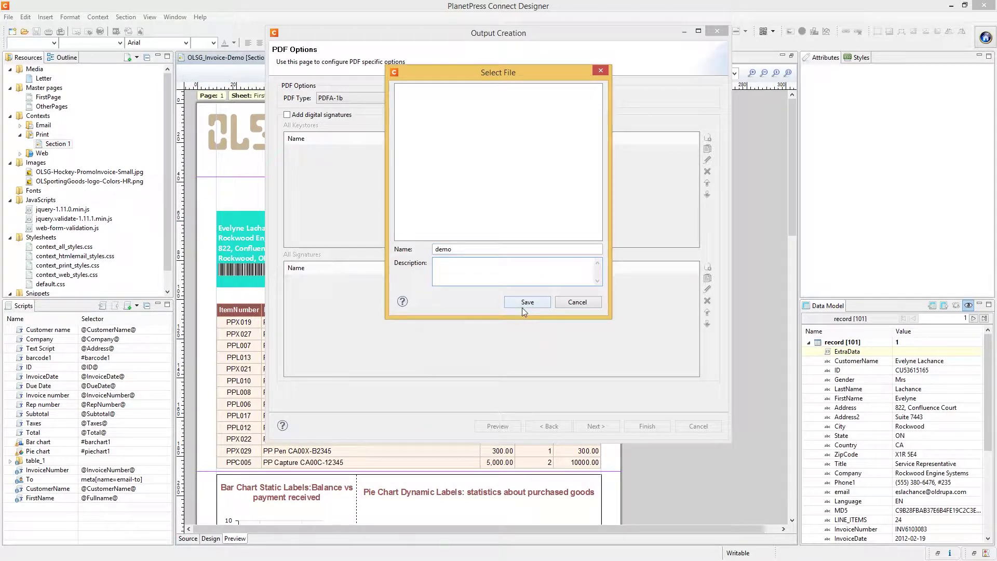